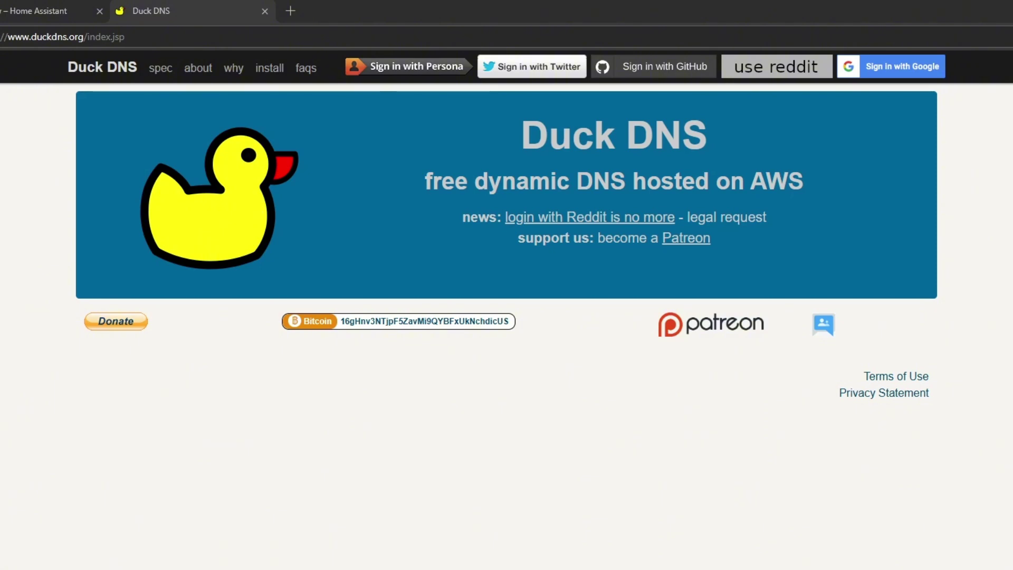
Step: Sign in to Duck DNS with Google and register DemoTech-HA, since 'test' is taken
left_click(904, 68)
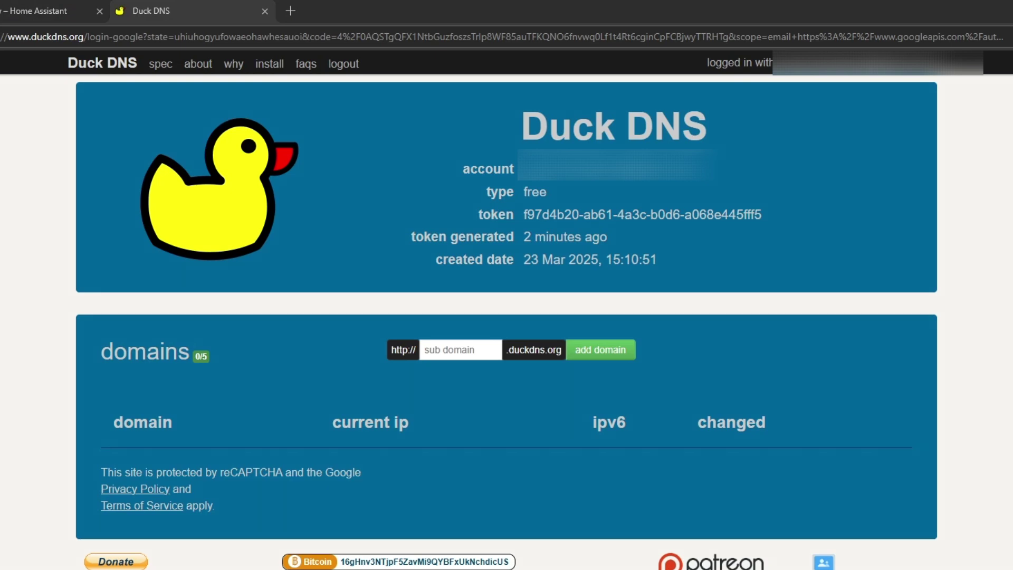
type("test")
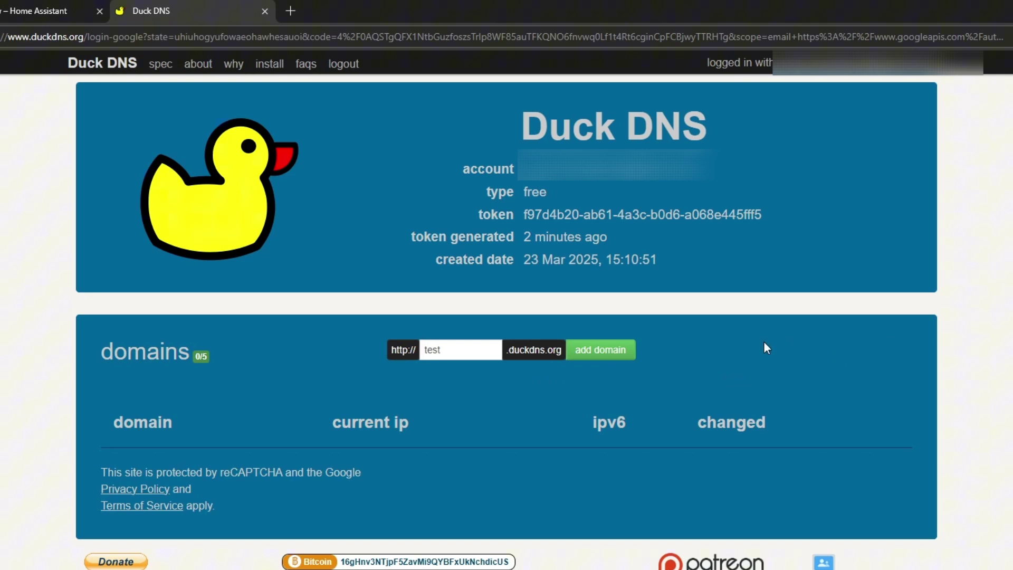
left_click(598, 350)
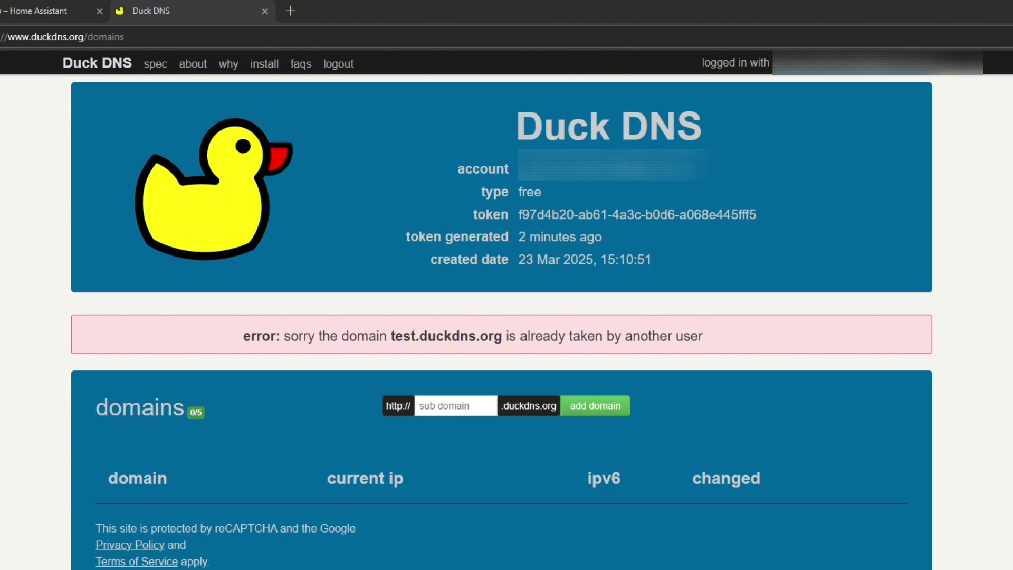
left_click(454, 405)
type("DemoTech-HA")
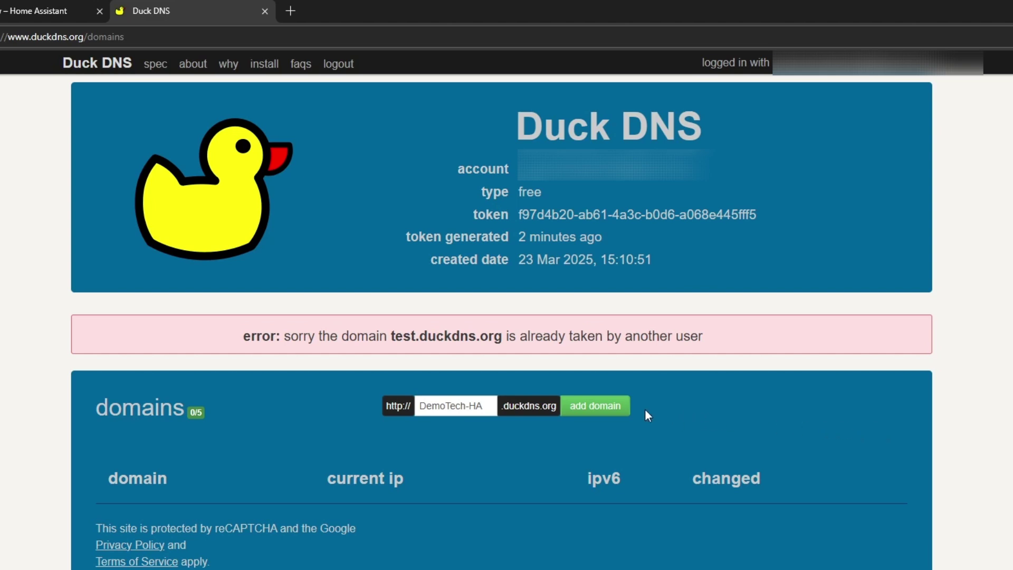
left_click(590, 413)
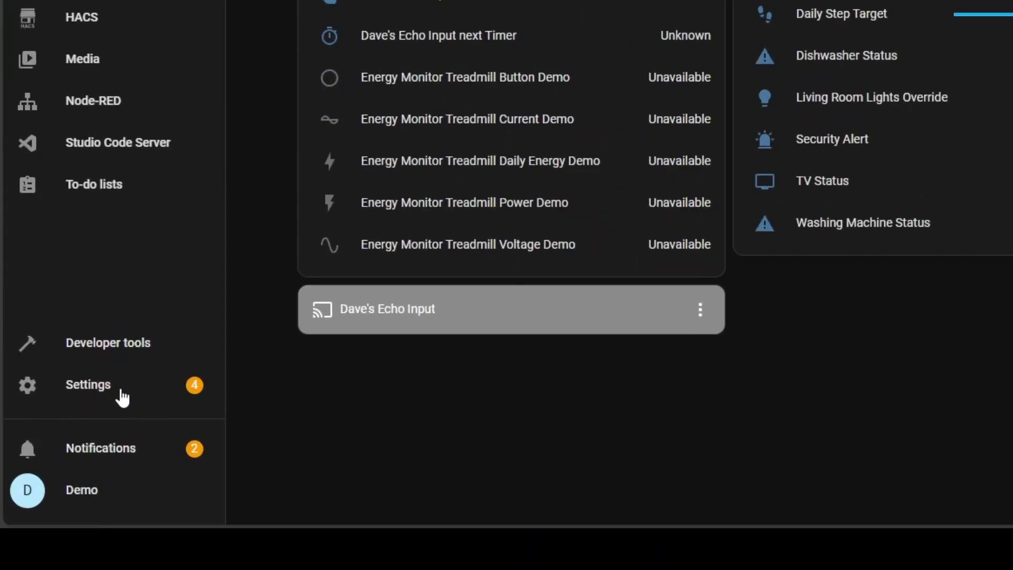
Step: Search the Add-on Store for 'duck' and open the Duck DNS add-on
left_click(121, 393)
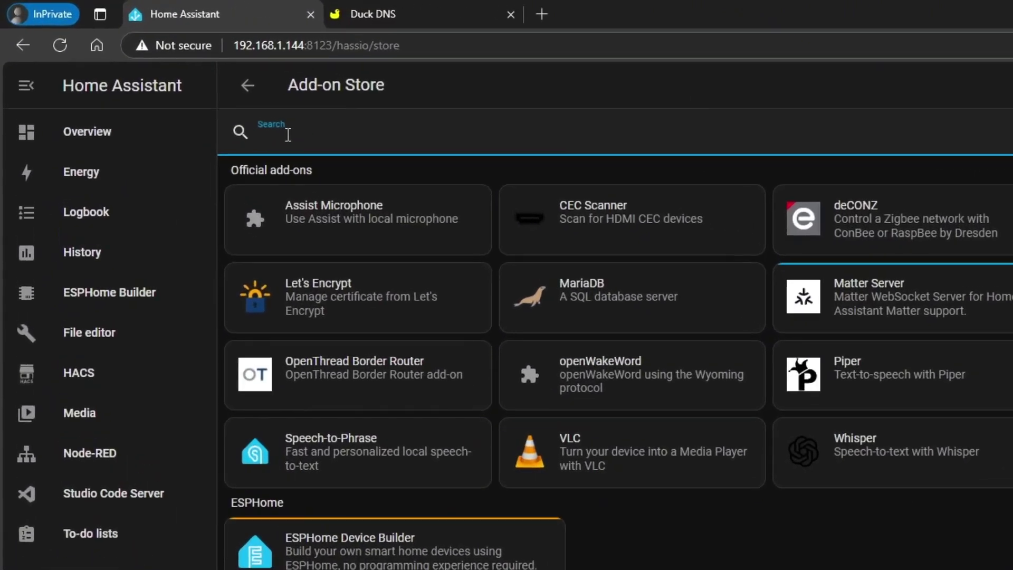
left_click(180, 84)
type("du")
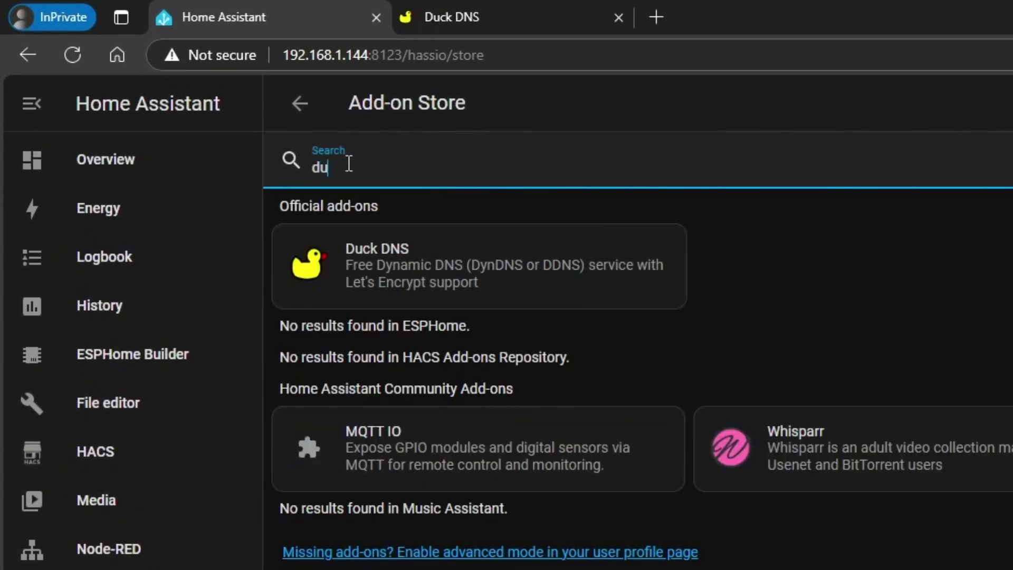
type("ck")
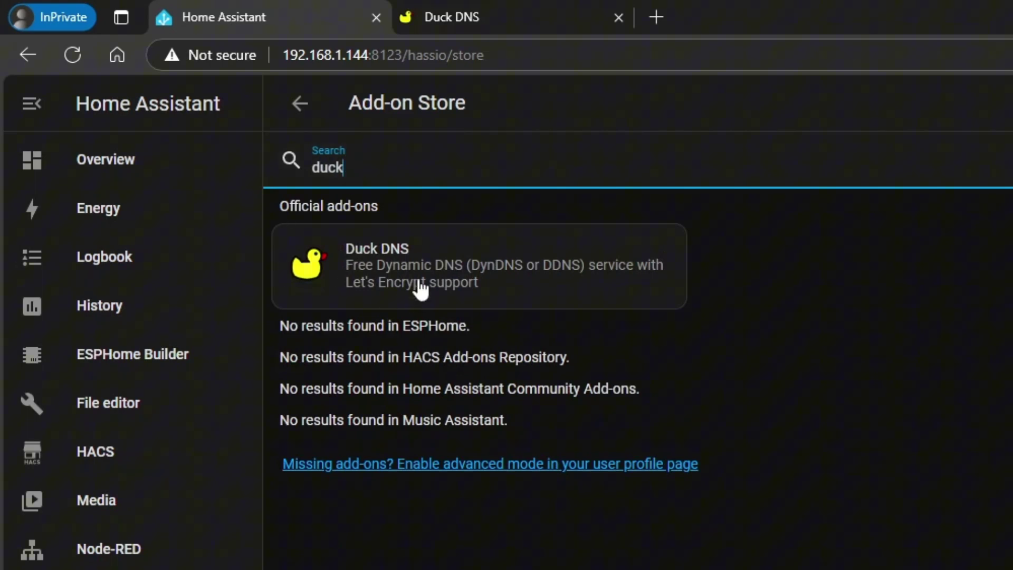
left_click(421, 289)
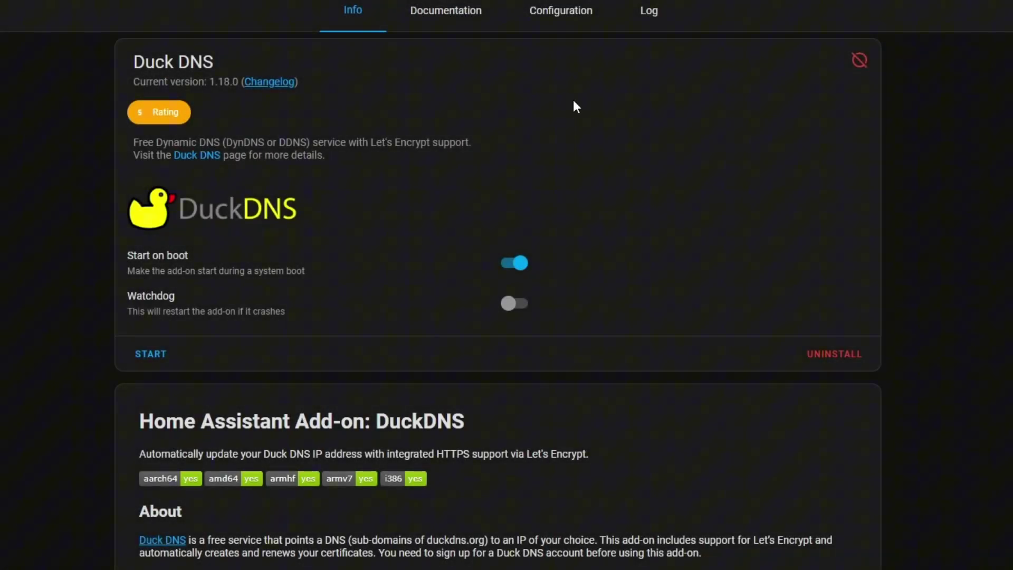
Step: Add demotech-ha.duckdns.org to the Duck DNS add-on's Domains list and remove the empty entry
left_click(569, 21)
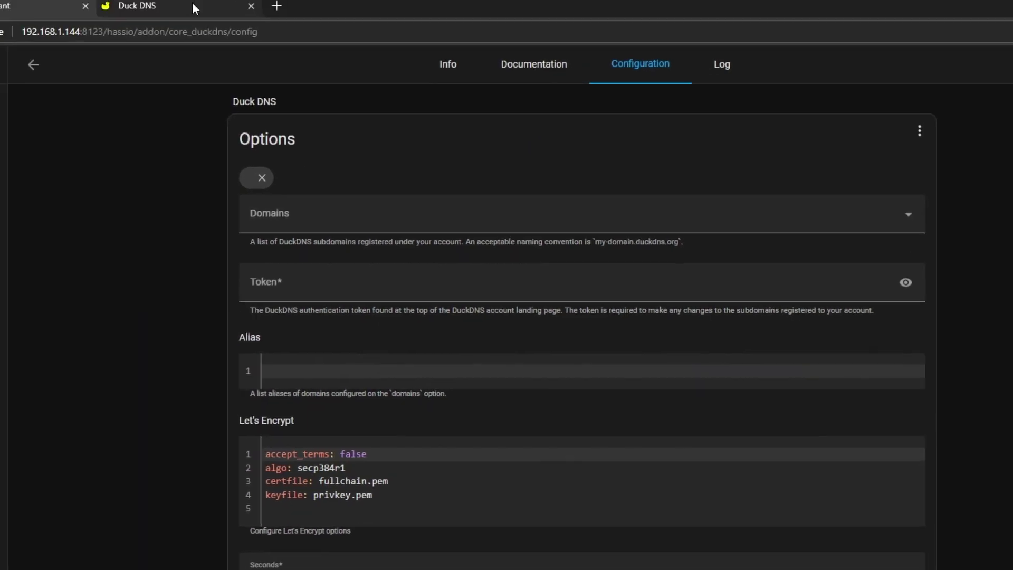
left_click(193, 9)
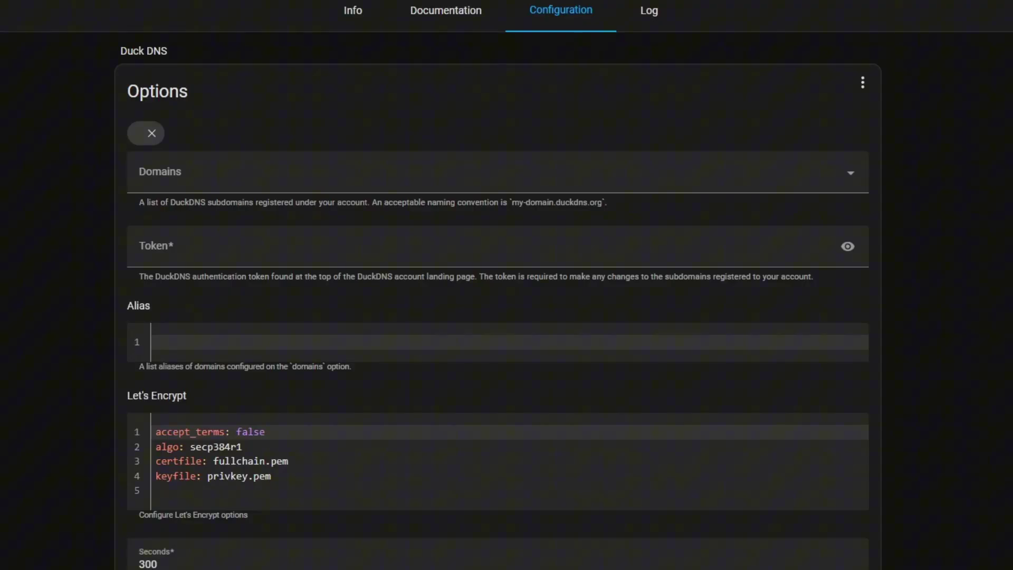
left_click(156, 176)
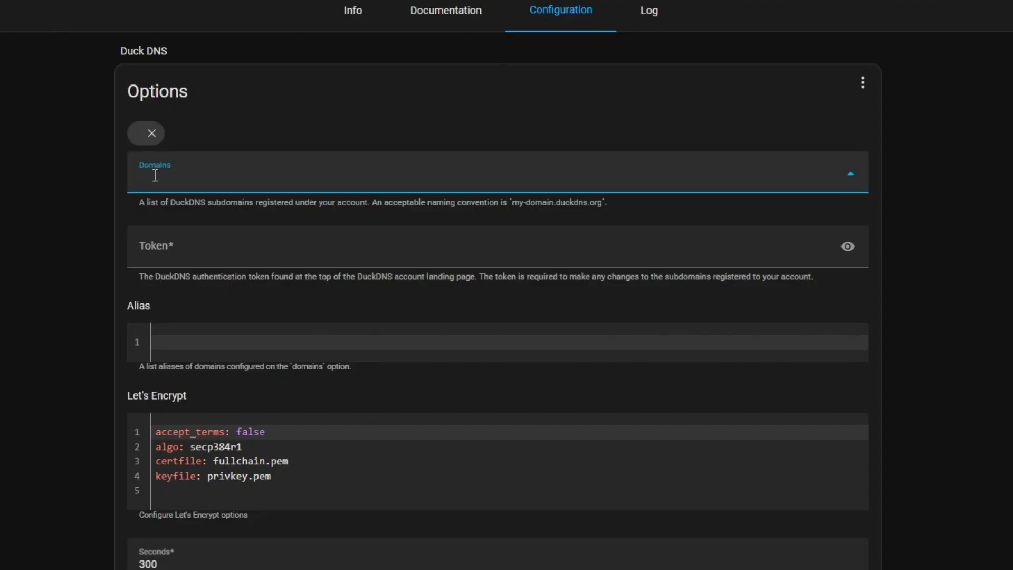
type("demotech-ha.duckdns.org")
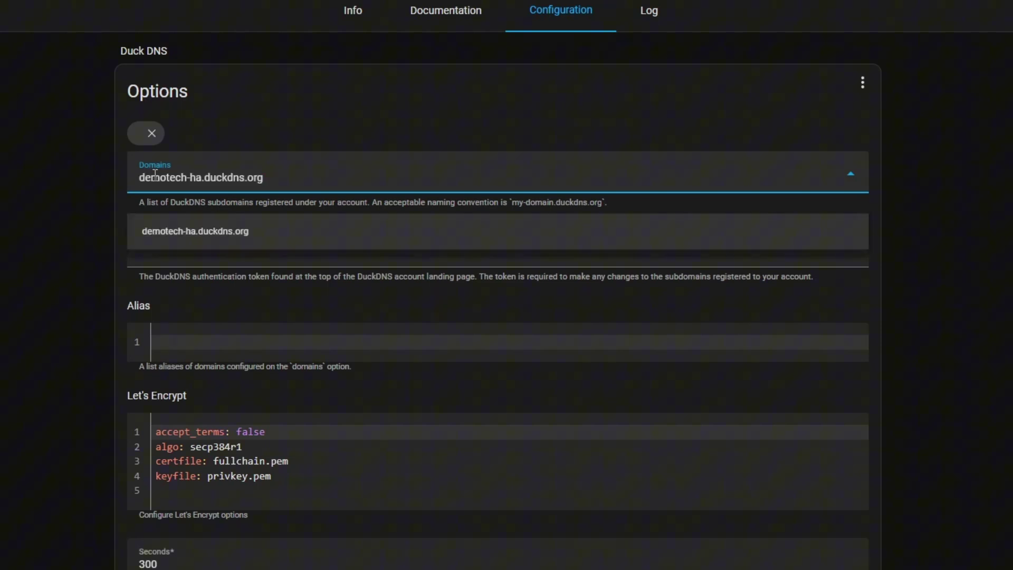
key("Return")
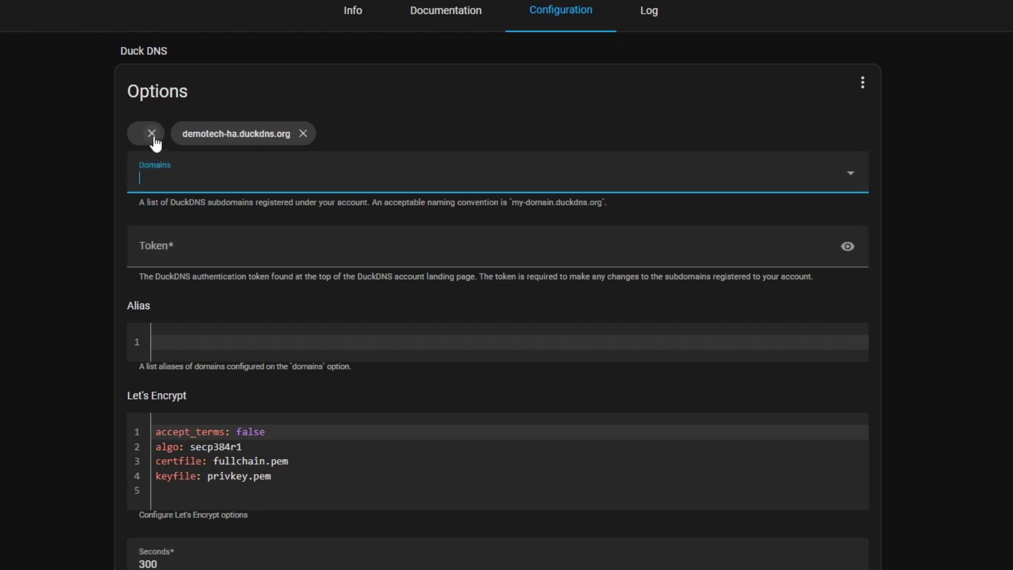
left_click(152, 135)
Step: Copy the account token from the Duck DNS site into the add-on's Token field
left_click(205, 245)
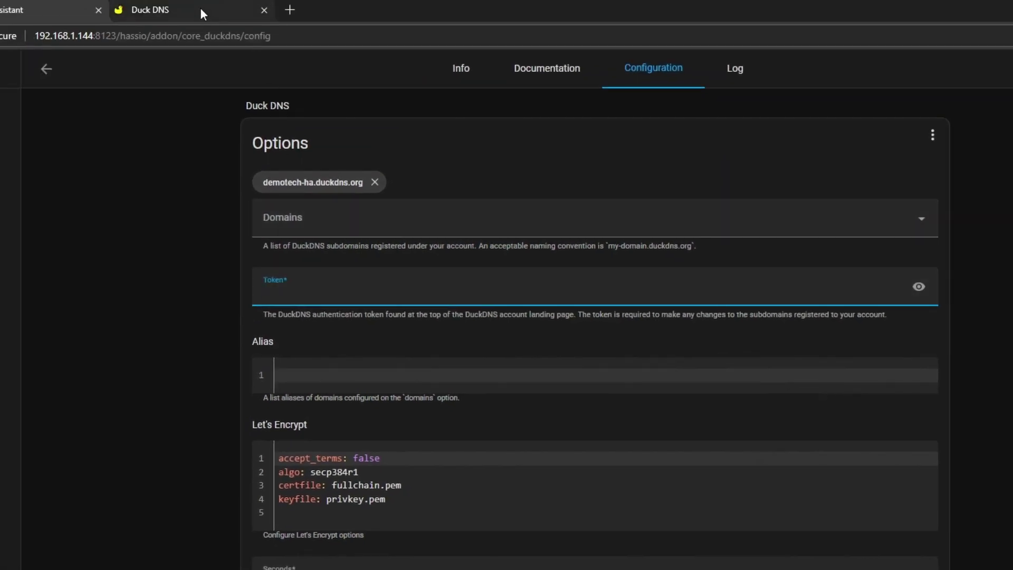
left_click(201, 7)
left_click_drag(766, 215, 520, 217)
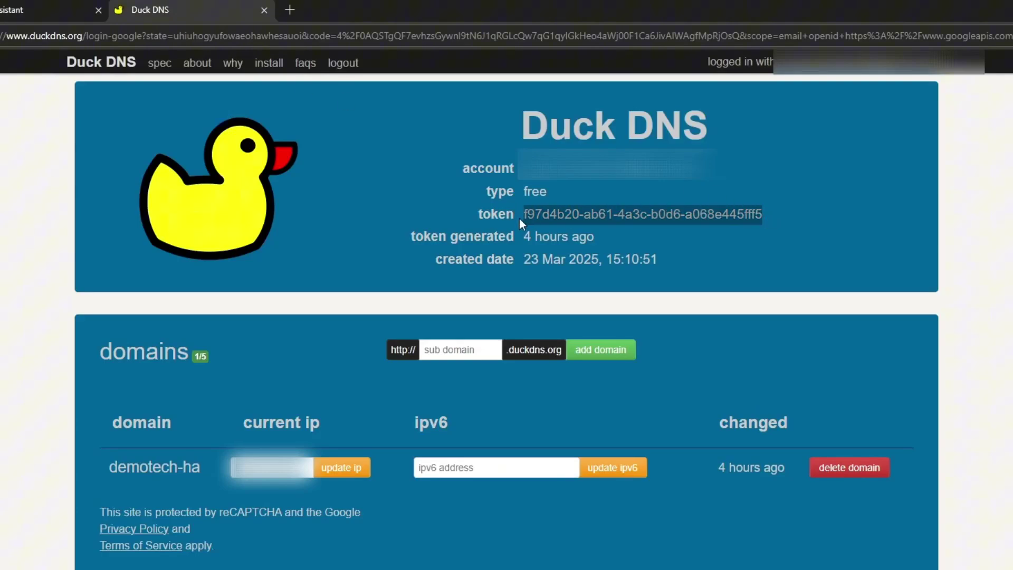
left_click(47, 10)
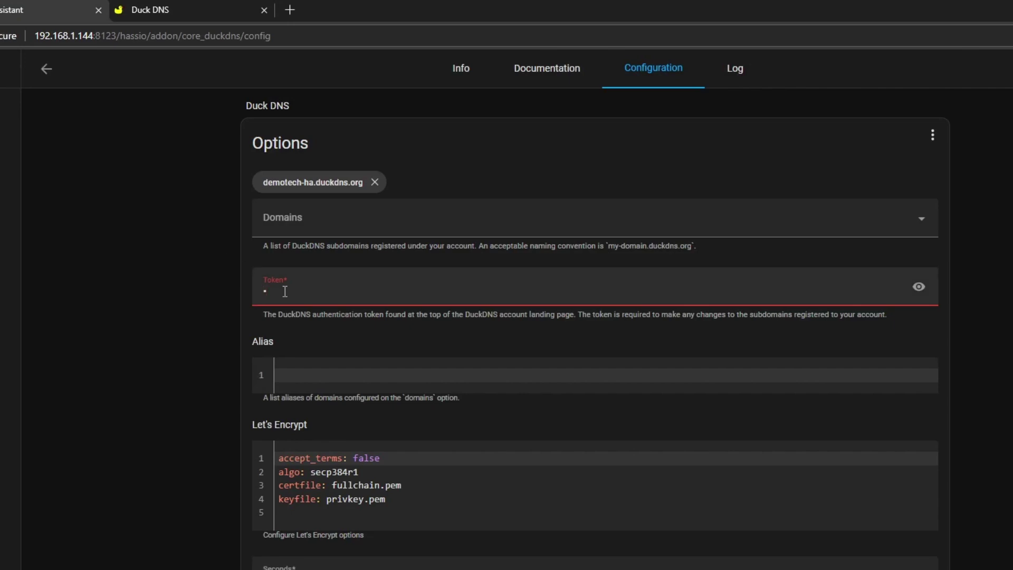
key("ctrl+v")
left_click(918, 371)
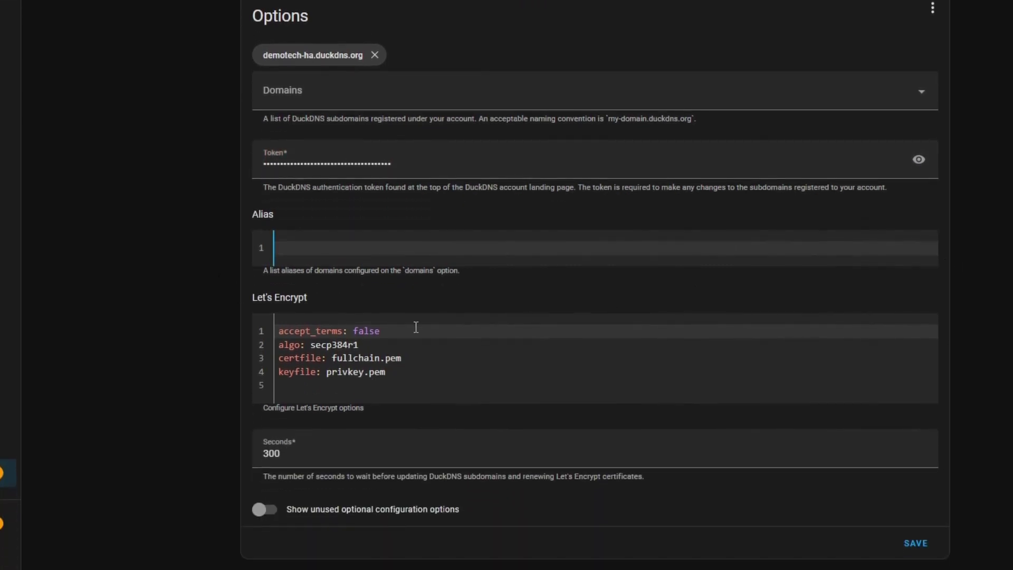
Step: Change accept_terms to true and save the Duck DNS configuration
left_click(387, 335)
key("BackSpace")
key("BackSpace")
key("BackSpace")
key("BackSpace")
key("BackSpace")
type("true")
left_click(908, 545)
scroll(969, 359, "up", 2)
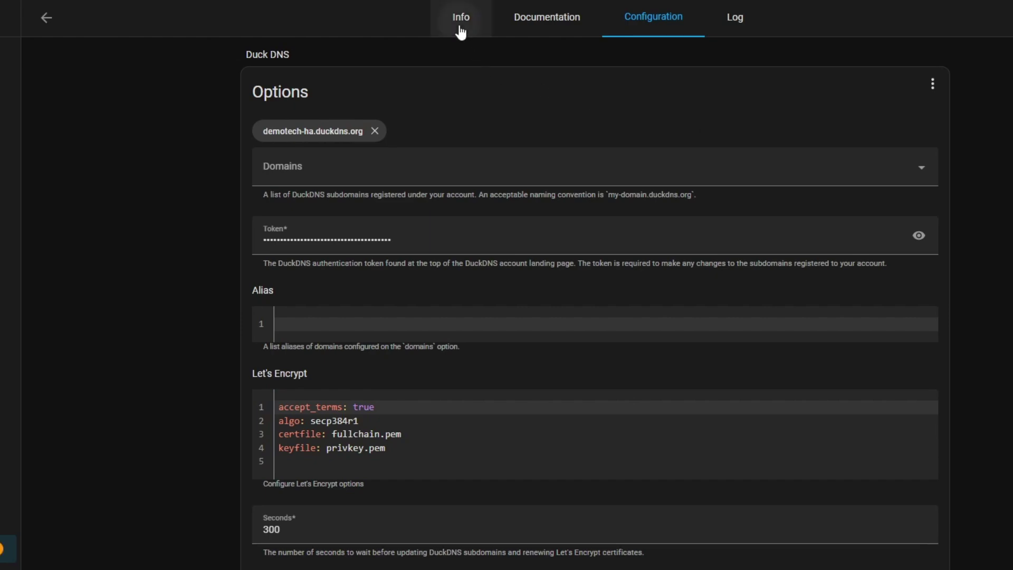
Step: Enable watchdog, start the Duck DNS add-on, and select the ERROR line in its log
left_click(458, 24)
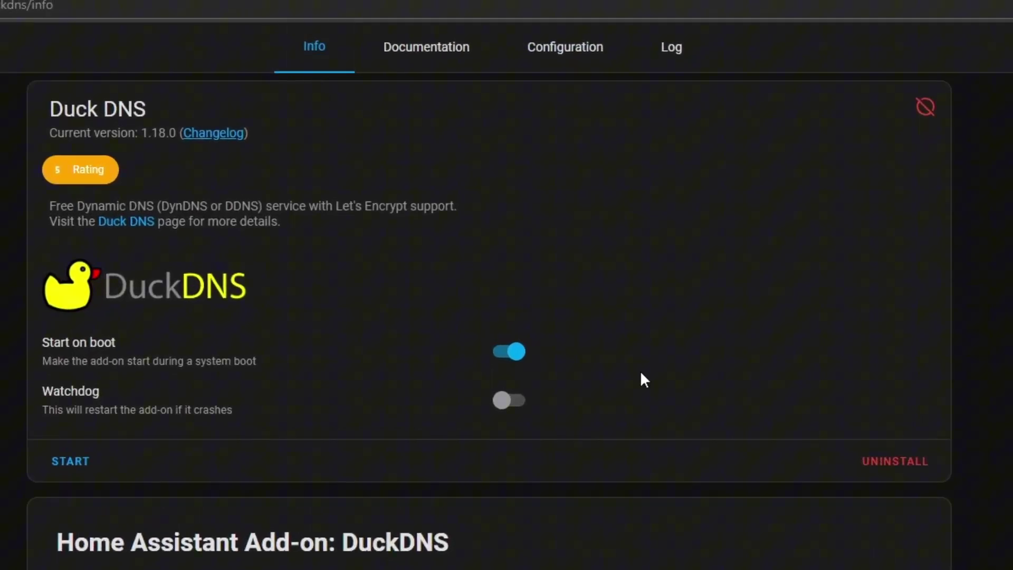
left_click(515, 402)
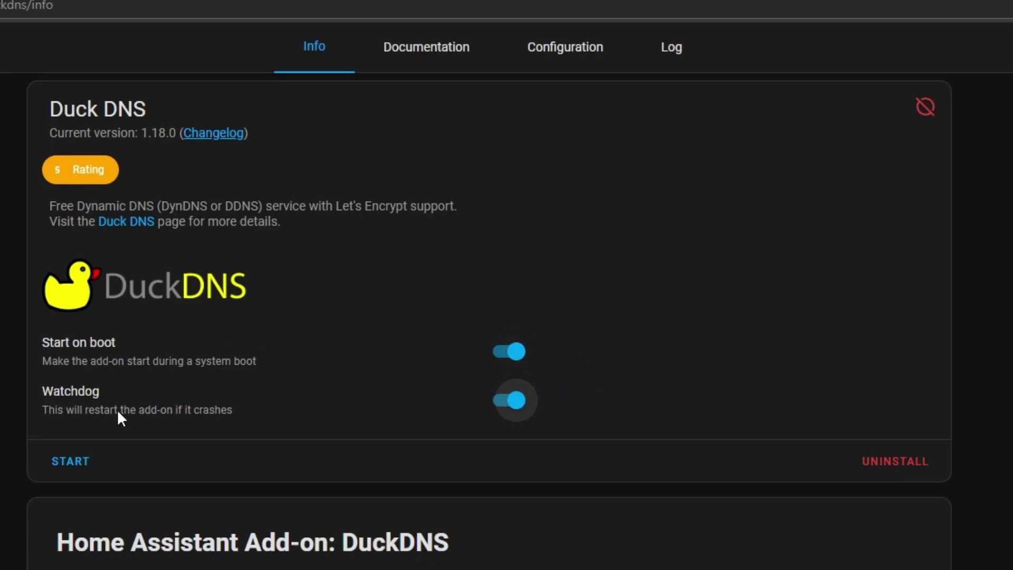
left_click(80, 463)
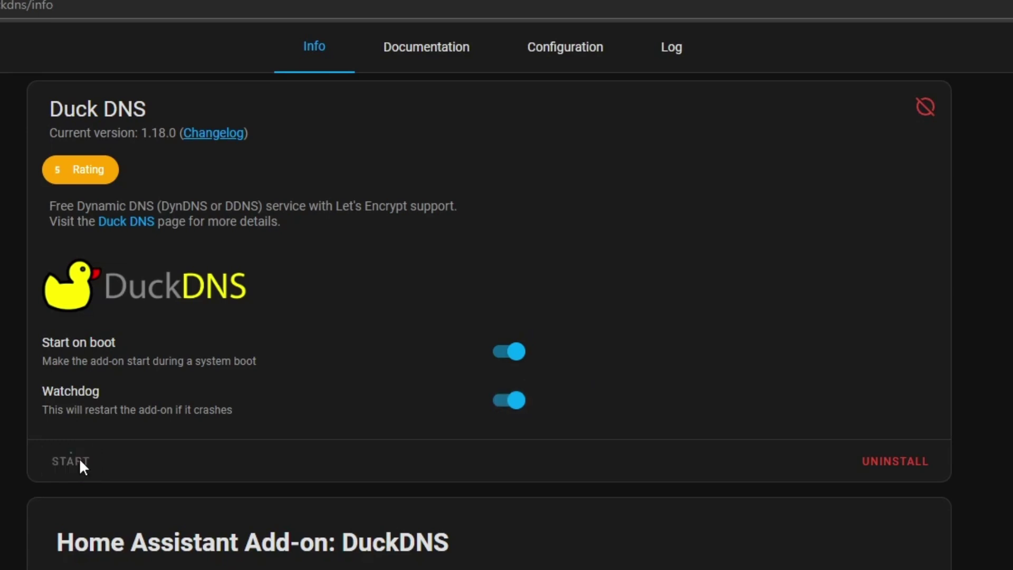
left_click(679, 62)
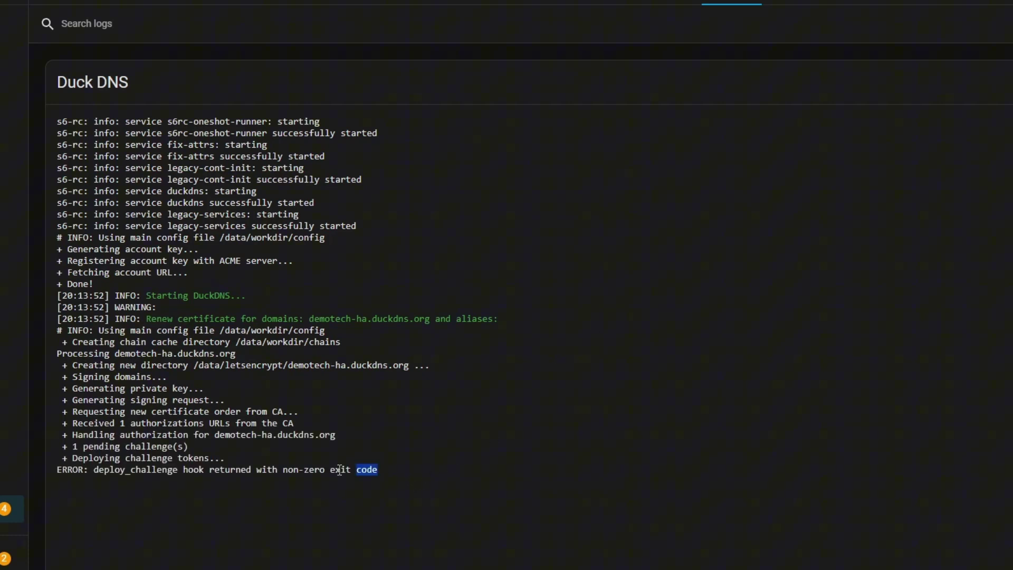
left_click_drag(407, 481, 62, 468)
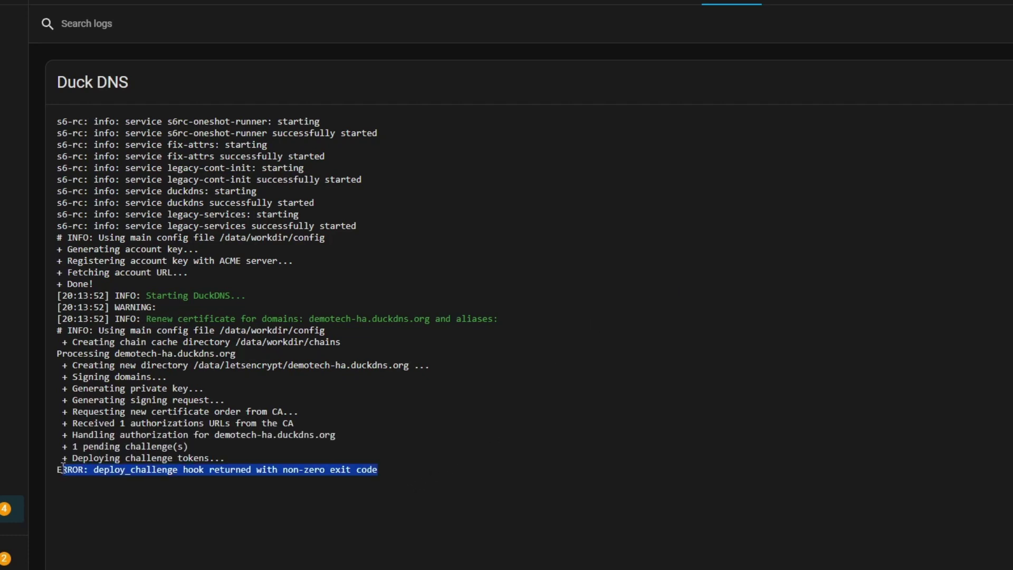
Step: Remove the stray leading space from the stored Duck DNS token value
left_click(536, 475)
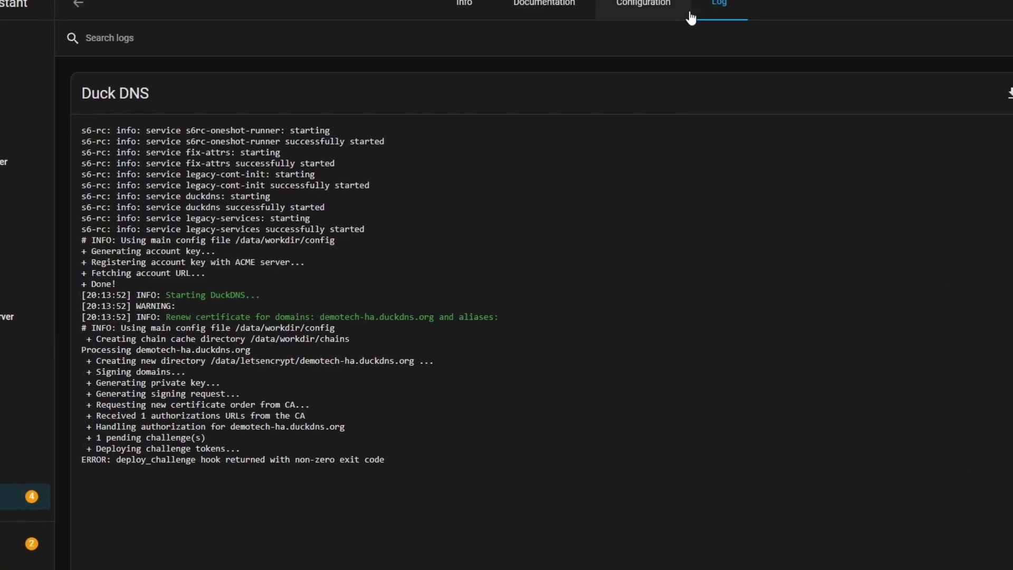
left_click(636, 11)
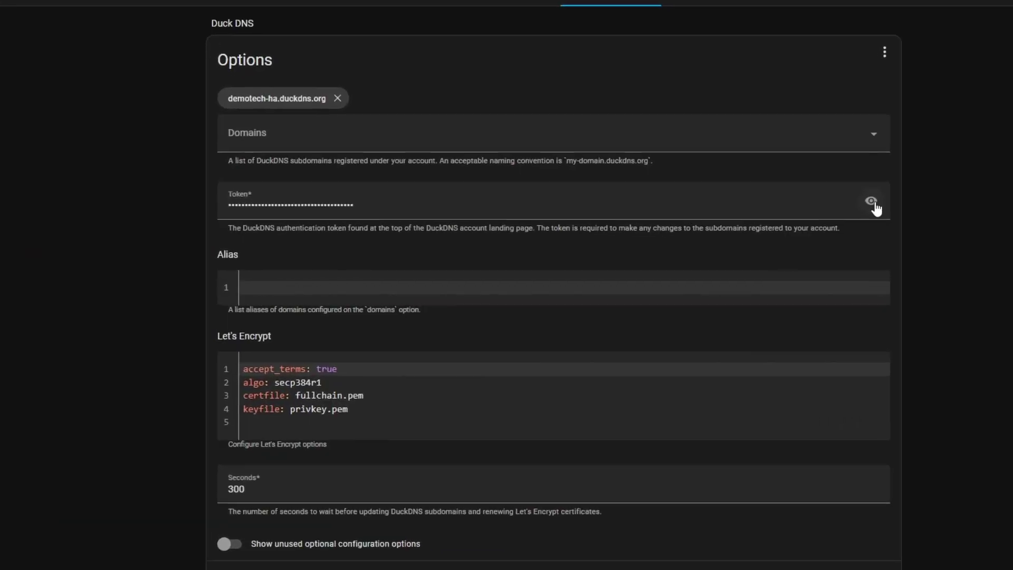
left_click(854, 213)
triple_click(132, 191)
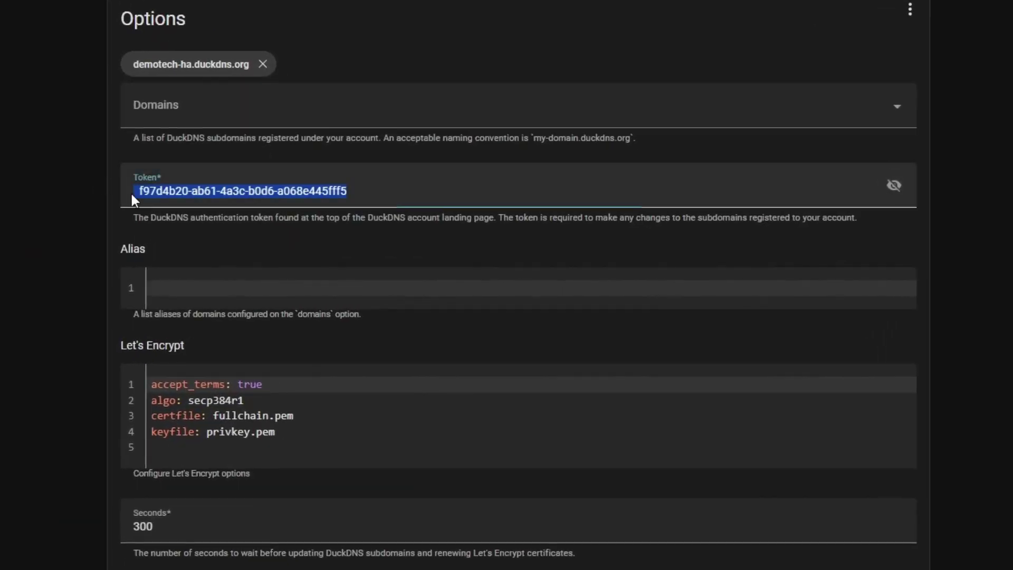
key("Home")
key("Right")
key("BackSpace")
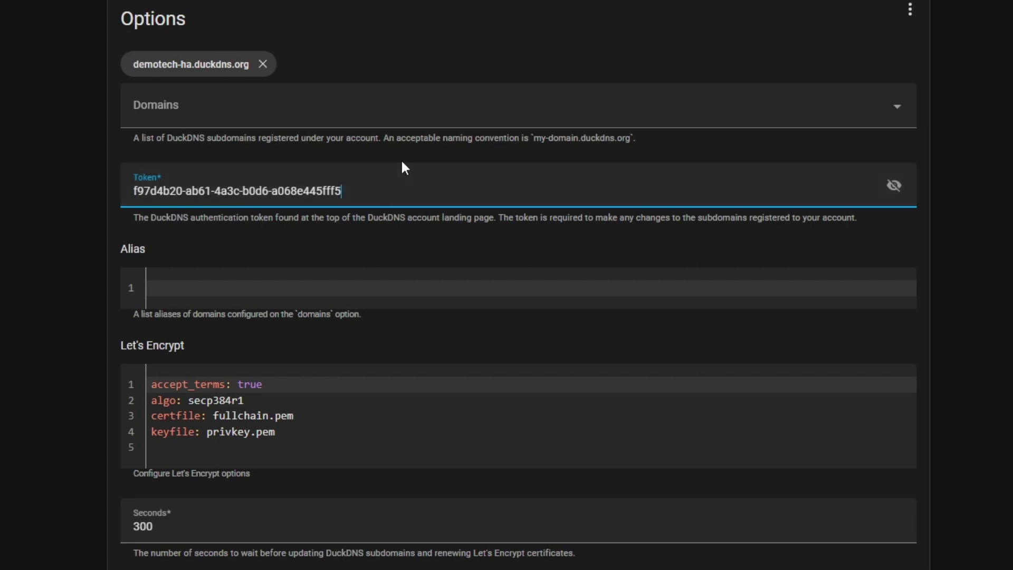
Step: Save the Duck DNS configuration, restart the add-on, and watch the certificate log
left_click(344, 117)
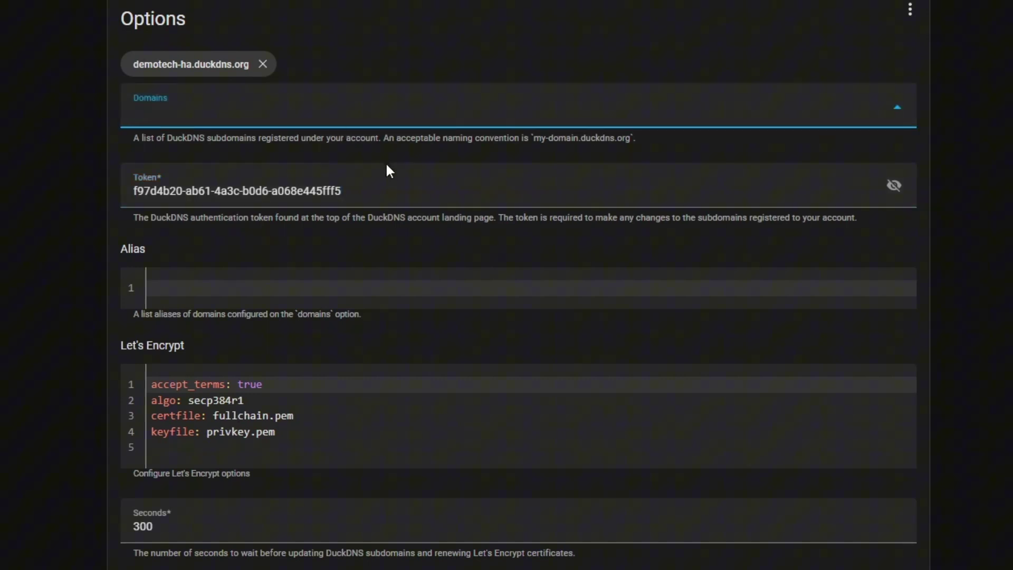
left_click(406, 170)
left_click(409, 116)
left_click(422, 384)
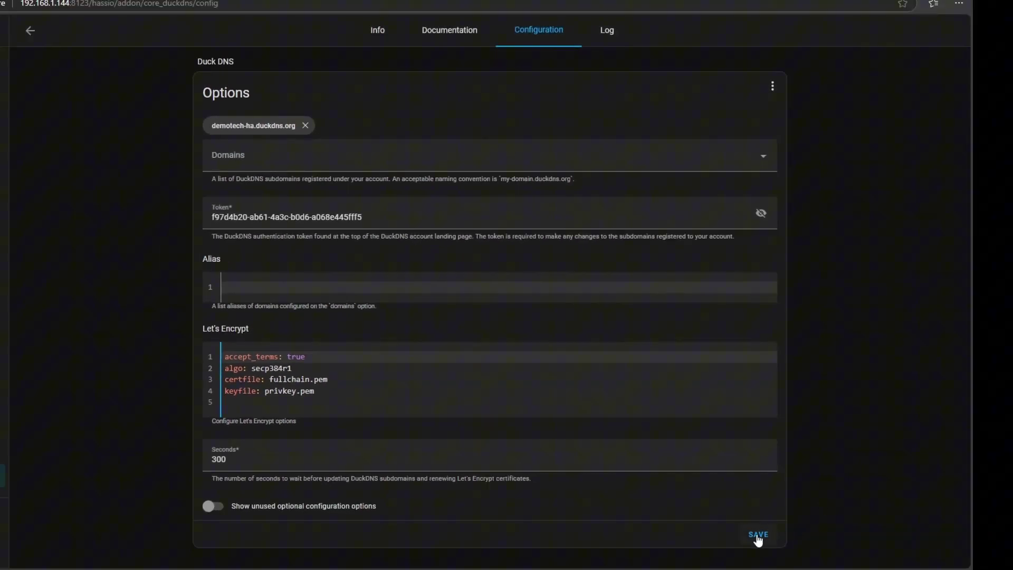
left_click(758, 536)
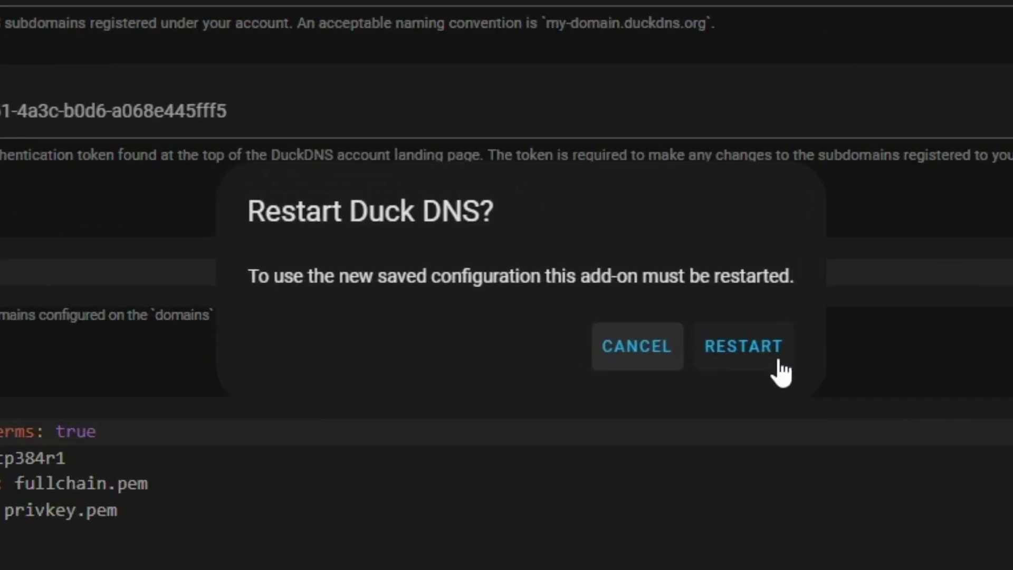
left_click(780, 364)
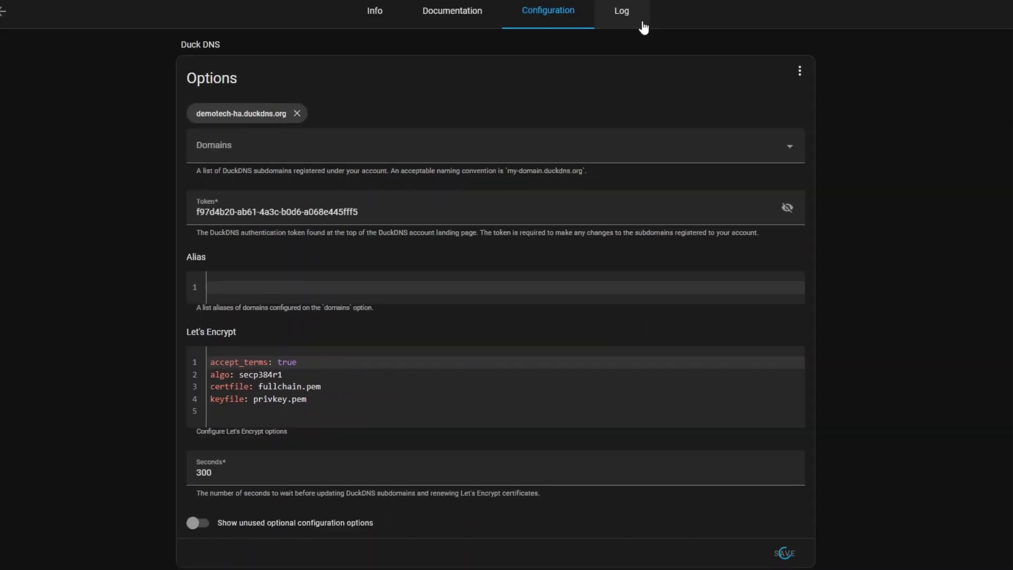
left_click(622, 12)
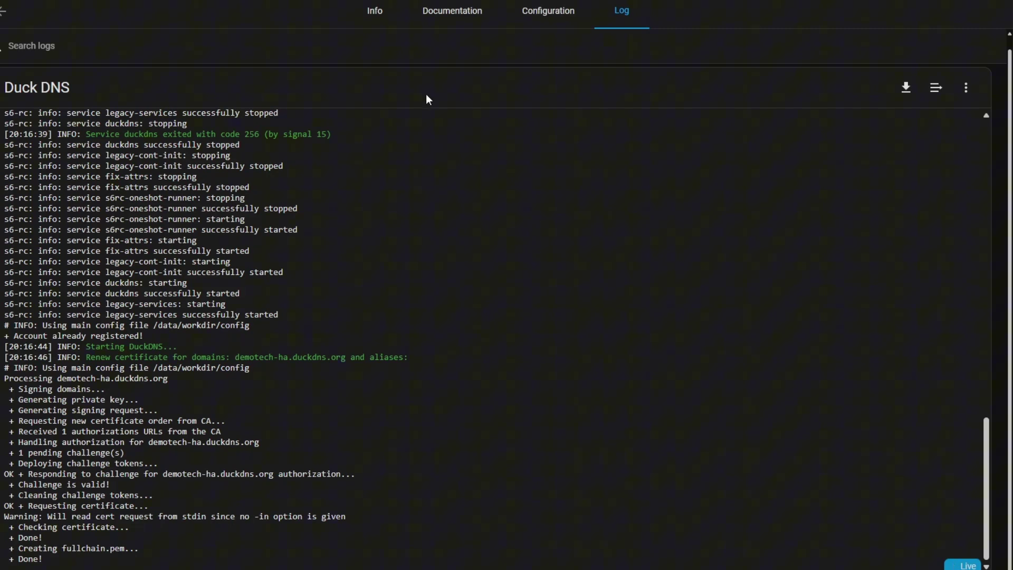
Step: Search the Add-on Store for 'nginx' and open NGINX Home Assistant SSL proxy
left_click(379, 12)
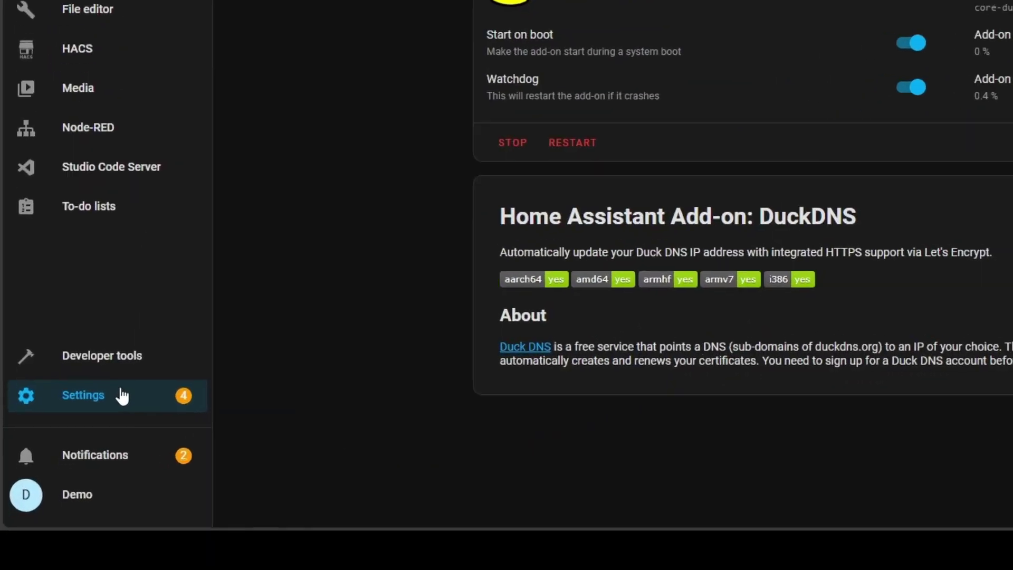
left_click(69, 457)
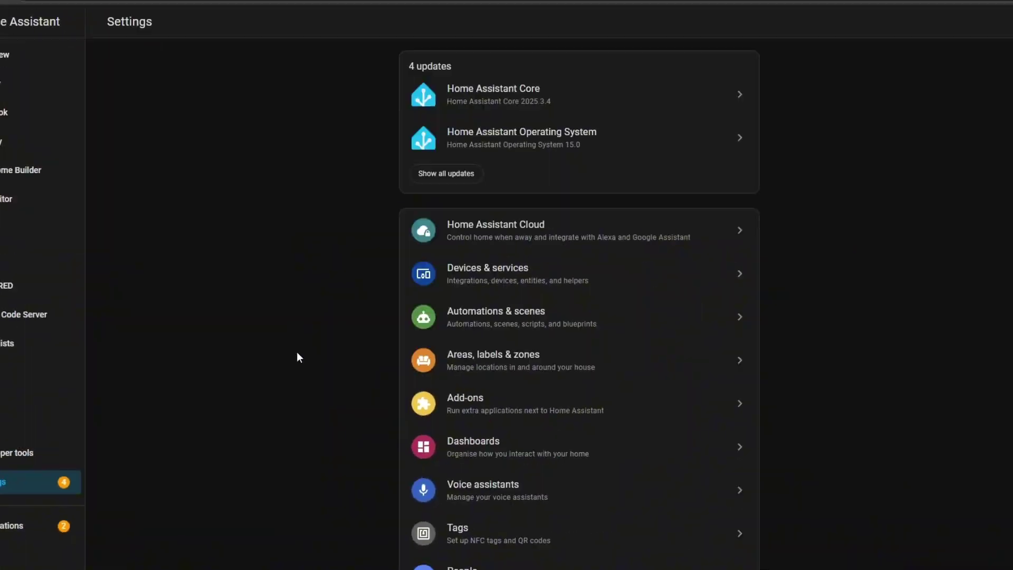
left_click(521, 410)
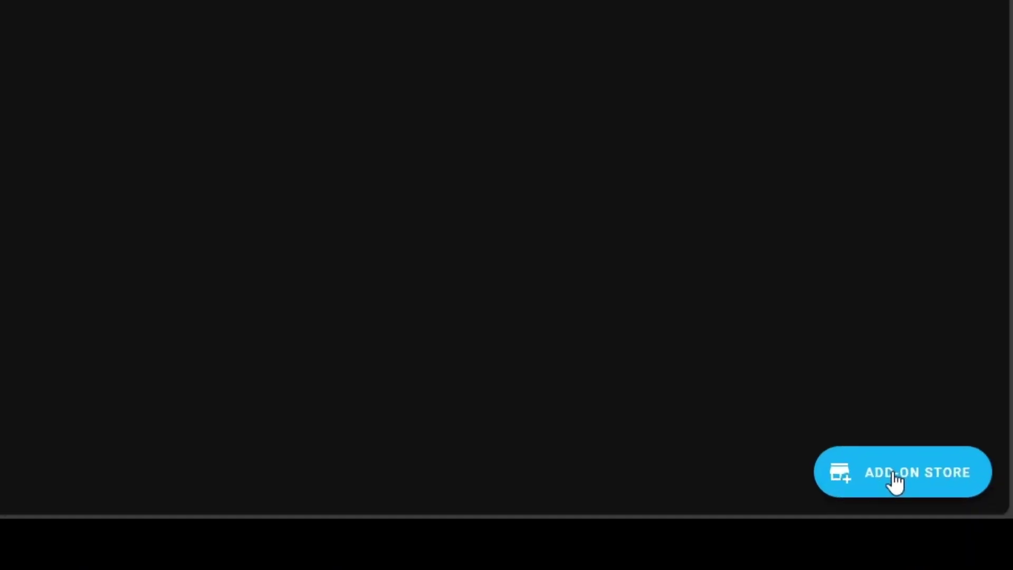
left_click(895, 478)
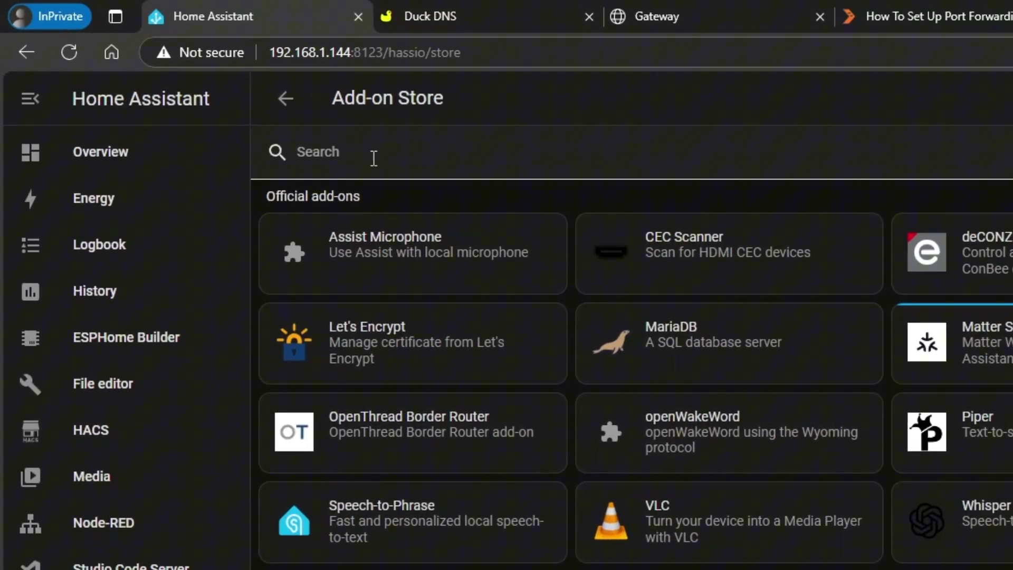
left_click(373, 159)
type("ngin")
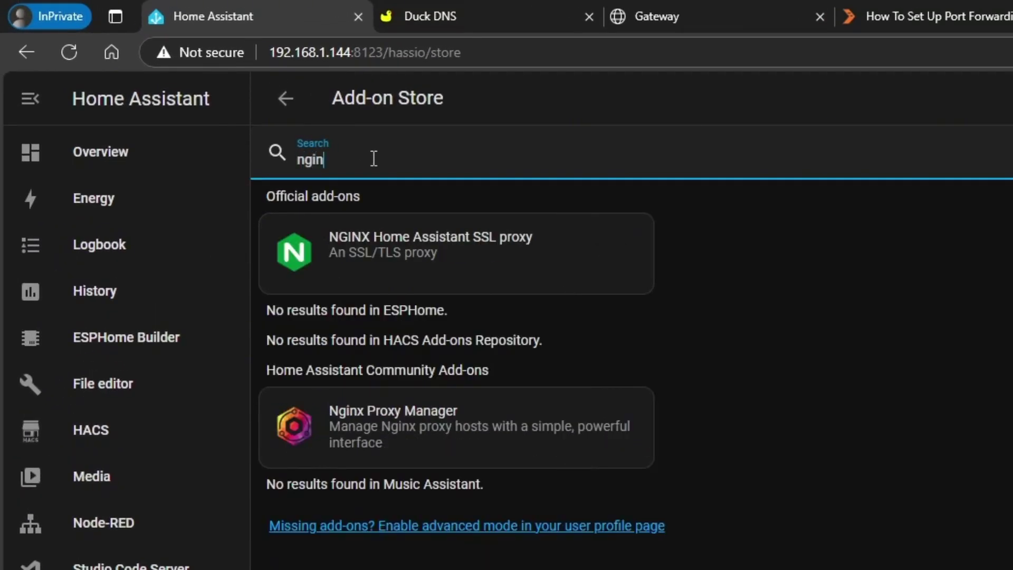
type("x")
left_click(568, 262)
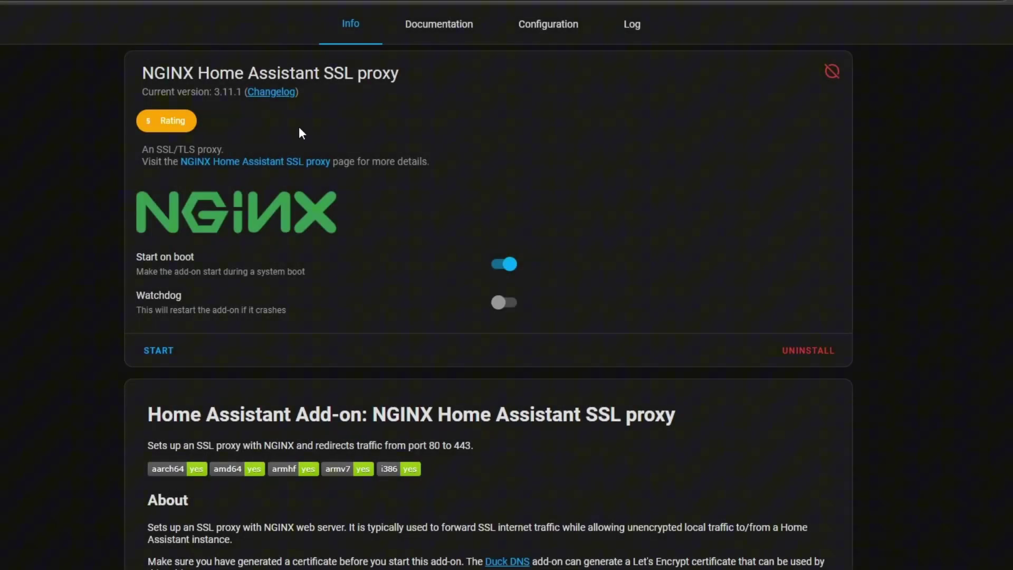
Step: Paste demotech-ha.duckdns.org from Duck DNS into the NGINX proxy's Domain field
left_click(556, 36)
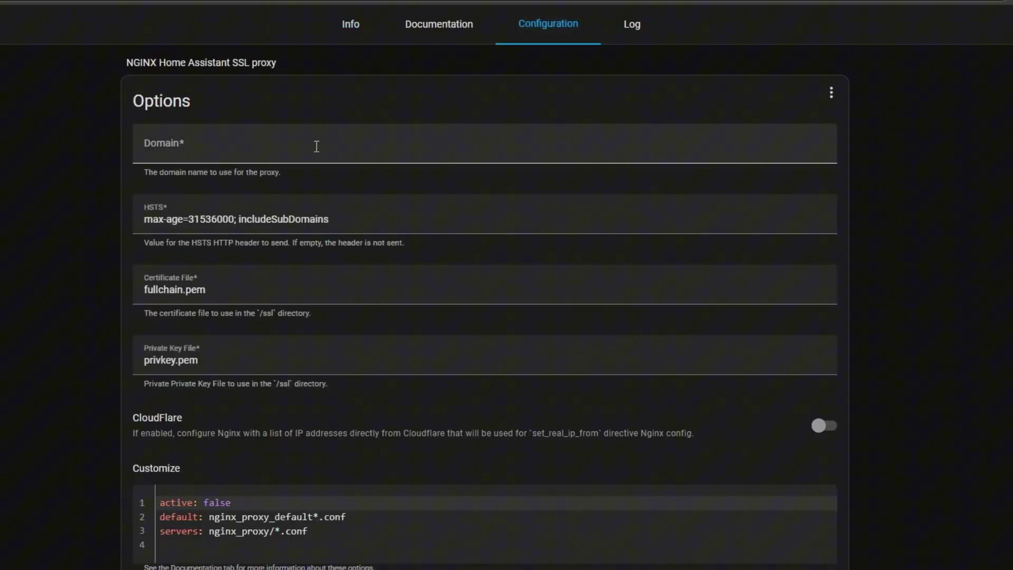
left_click(280, 144)
left_click(192, 11)
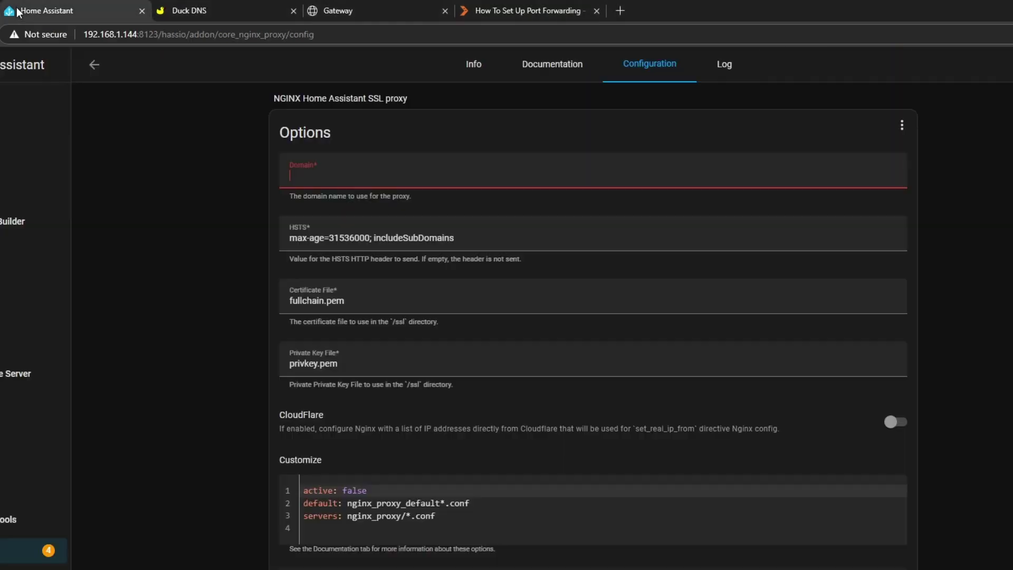
left_click(47, 10)
type("demotech-ha.duckdns.org")
left_click(1004, 320)
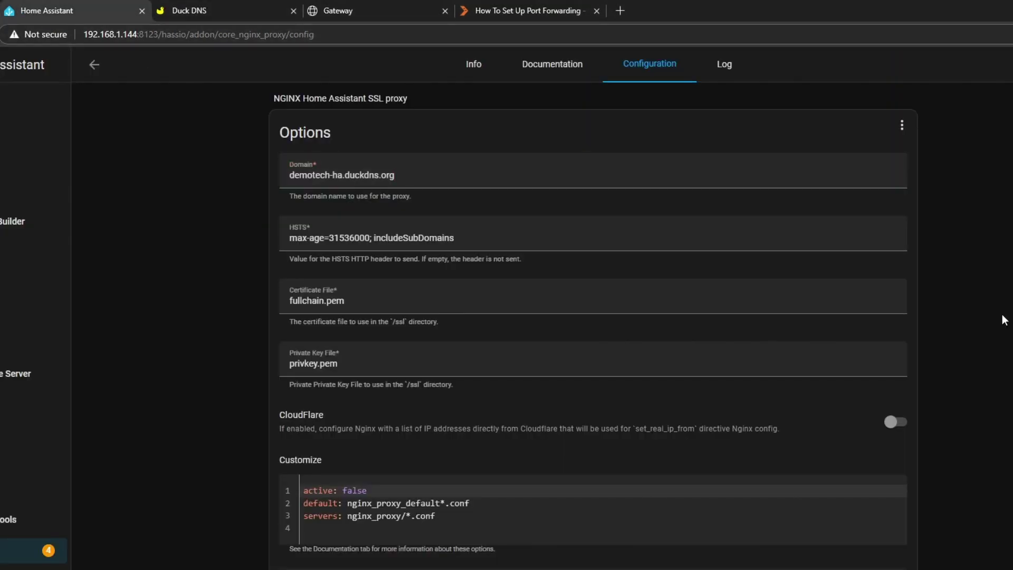
Step: Set Customize active to true, save, and confirm the HTTPS port is 443
scroll(1001, 318, "down", 1)
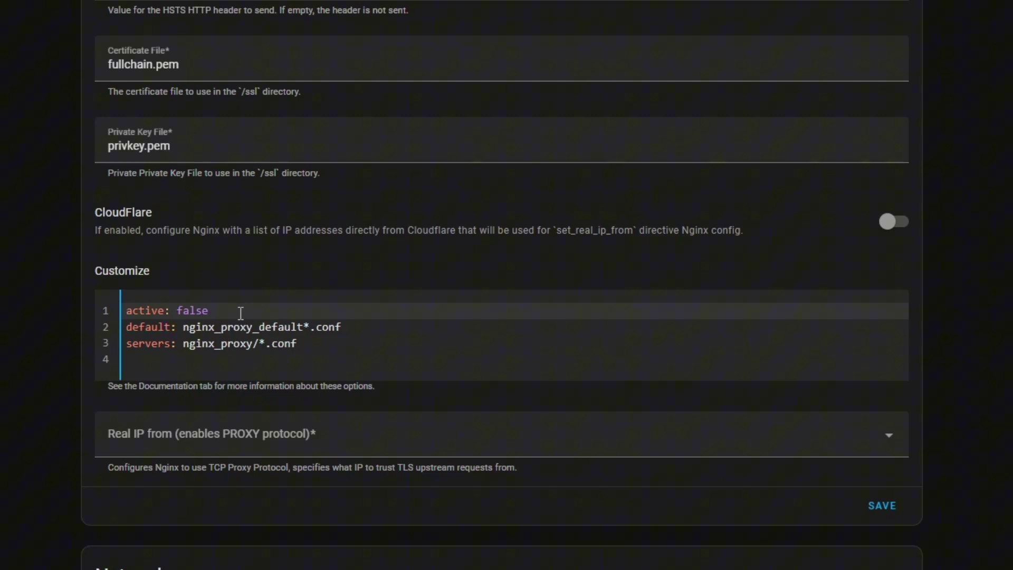
key("BackSpace")
key("BackSpace")
key("BackSpace")
key("BackSpace")
key("BackSpace")
type("true")
left_click(883, 507)
scroll(1010, 351, "down", 4)
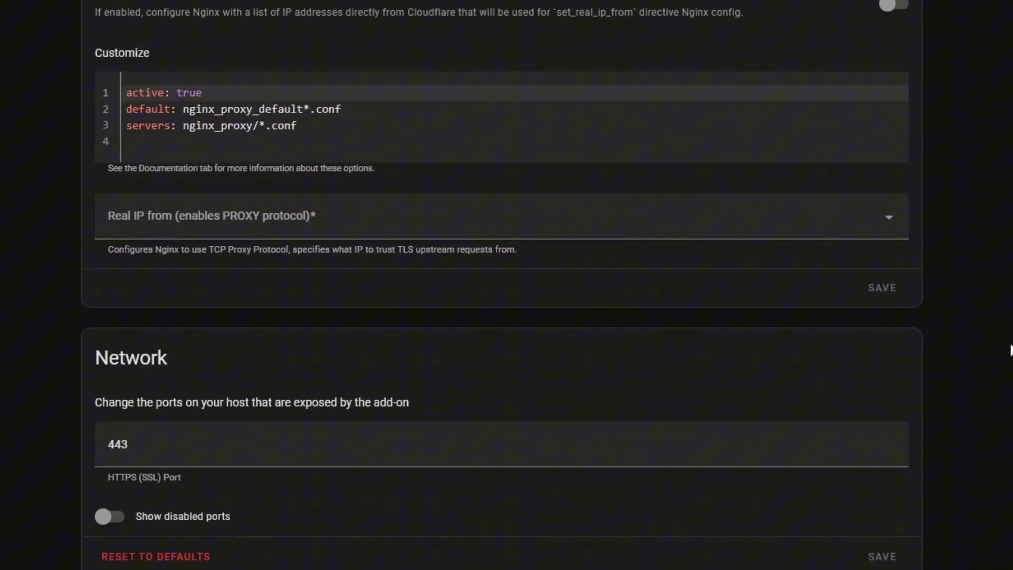
left_click(186, 445)
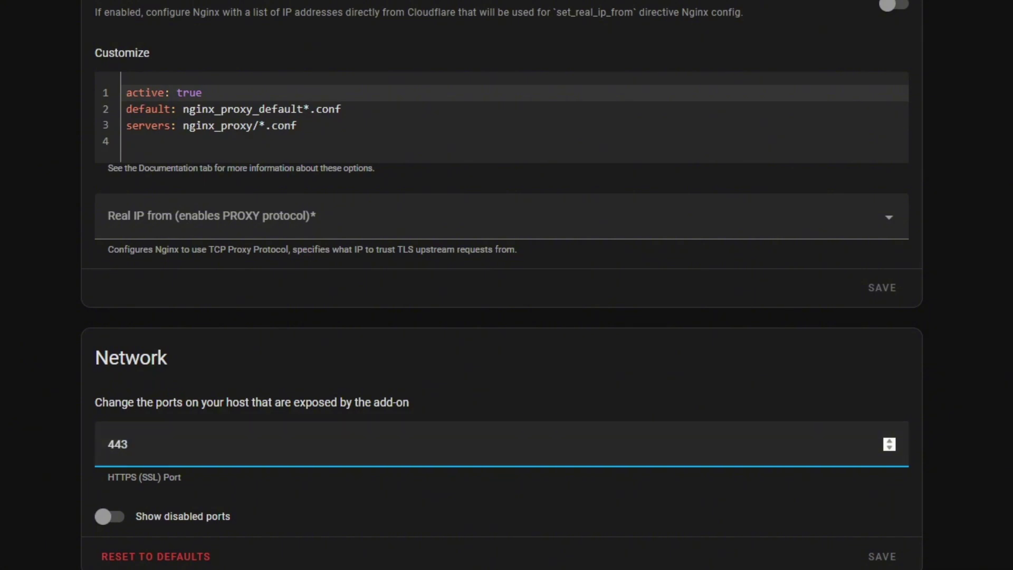
Step: Turn on Watchdog for the NGINX SSL proxy add-on and start it
scroll(353, 26, "up", 3)
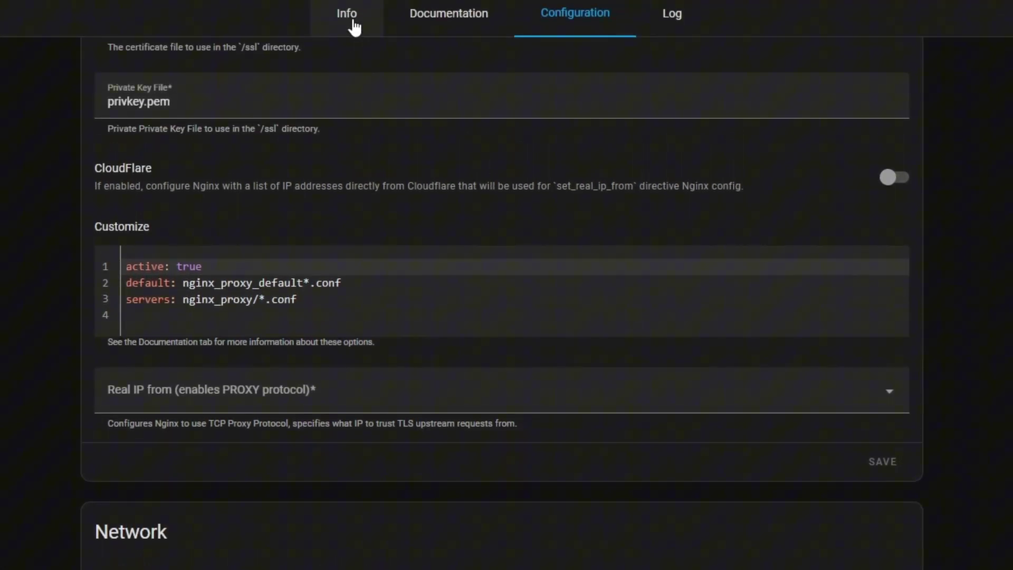
left_click(354, 26)
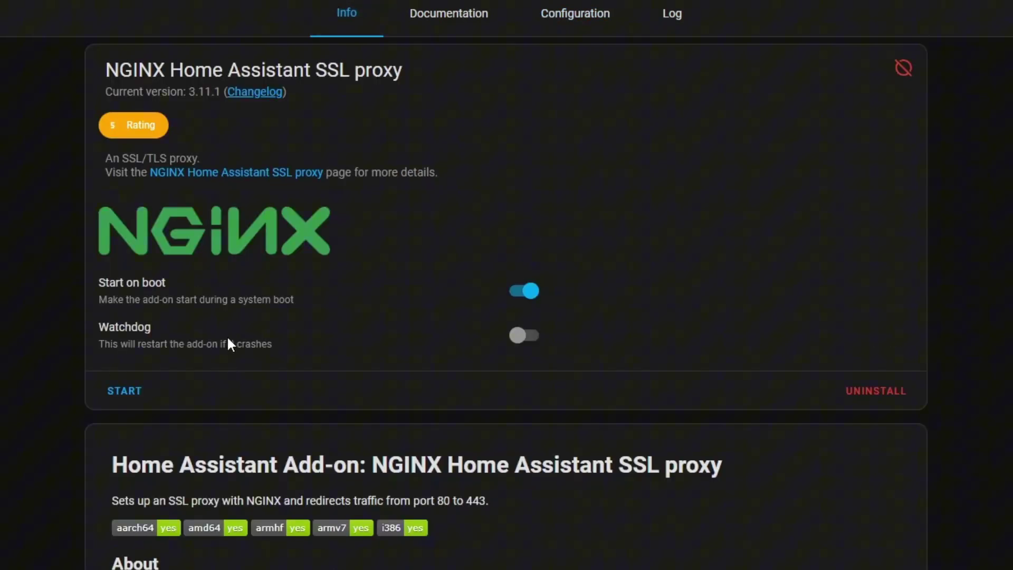
left_click(523, 335)
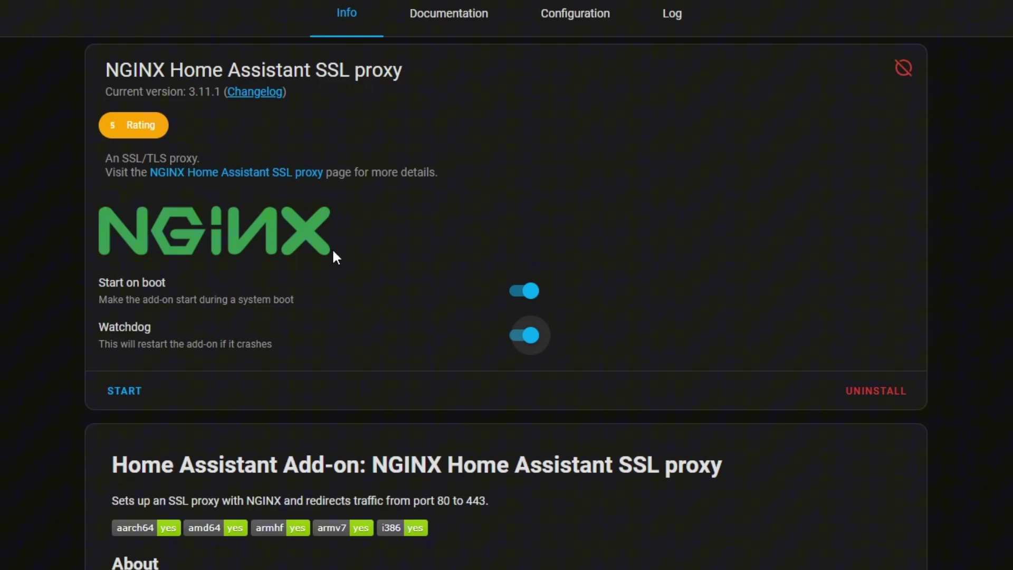
left_click(125, 393)
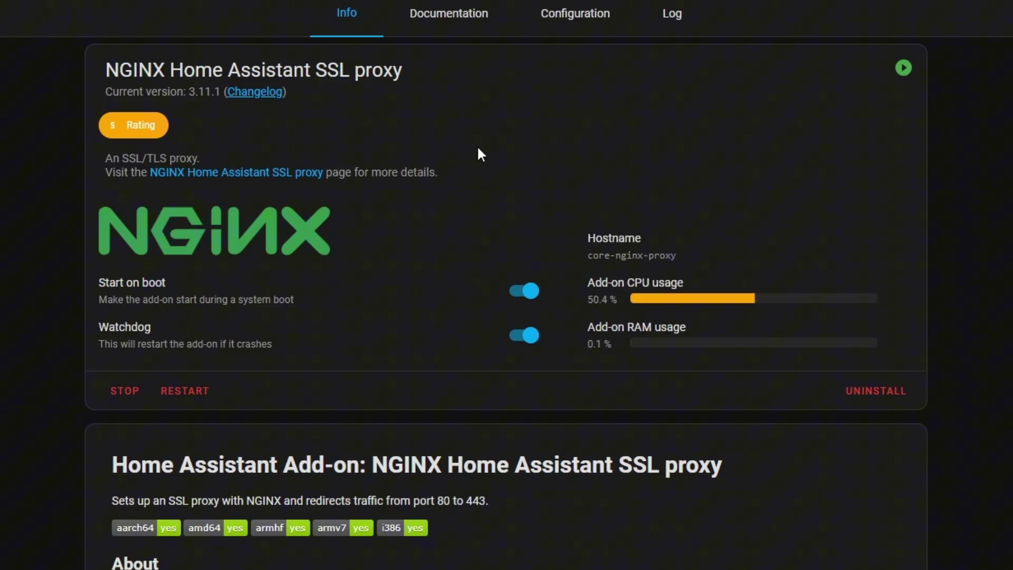
Step: Copy the http trusted_proxies block from the NGINX docs, then search the store for 'file'
left_click(461, 27)
scroll(480, 425, "down", 5)
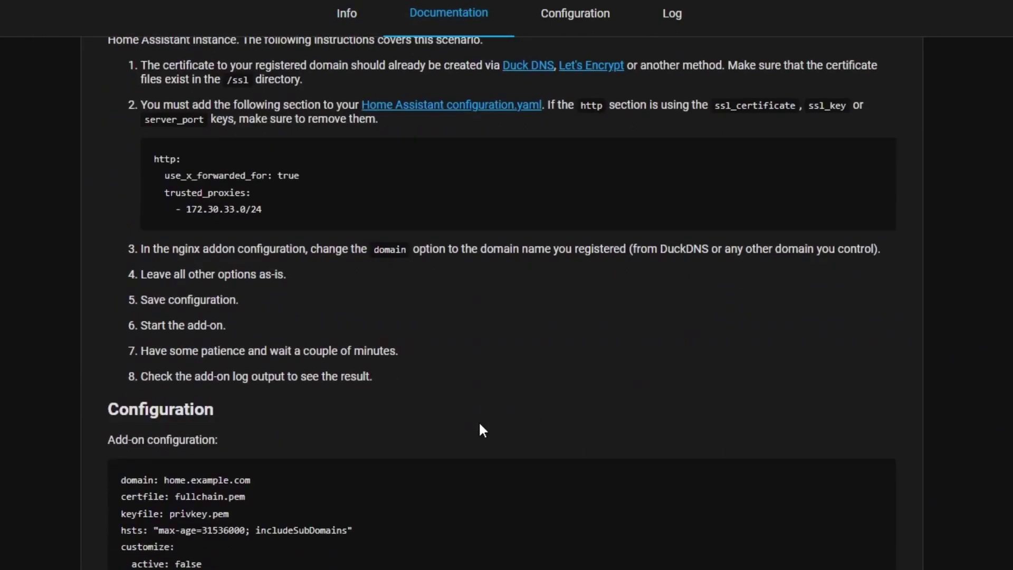
left_click_drag(267, 212, 133, 164)
key("ctrl+c")
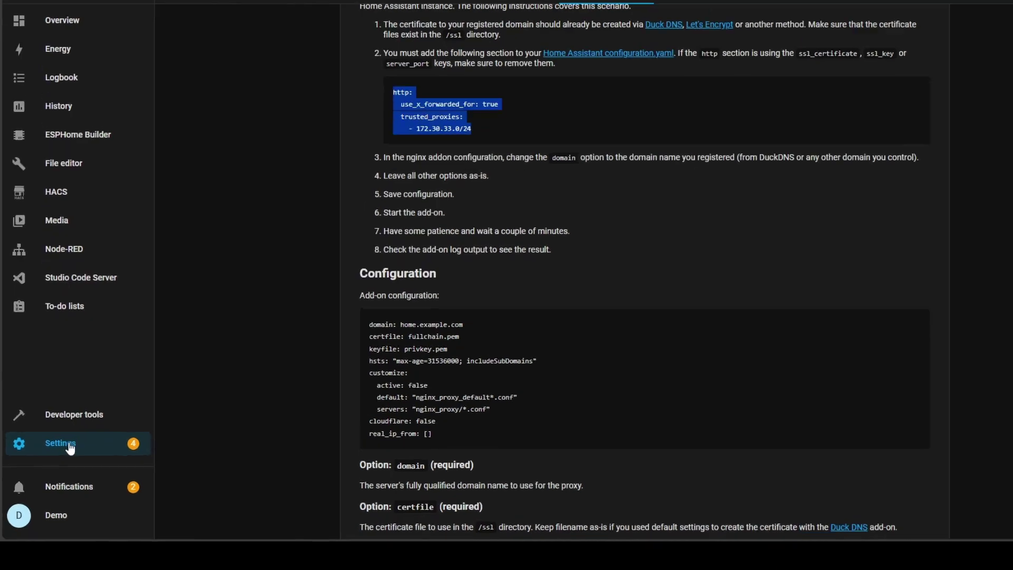
left_click(61, 457)
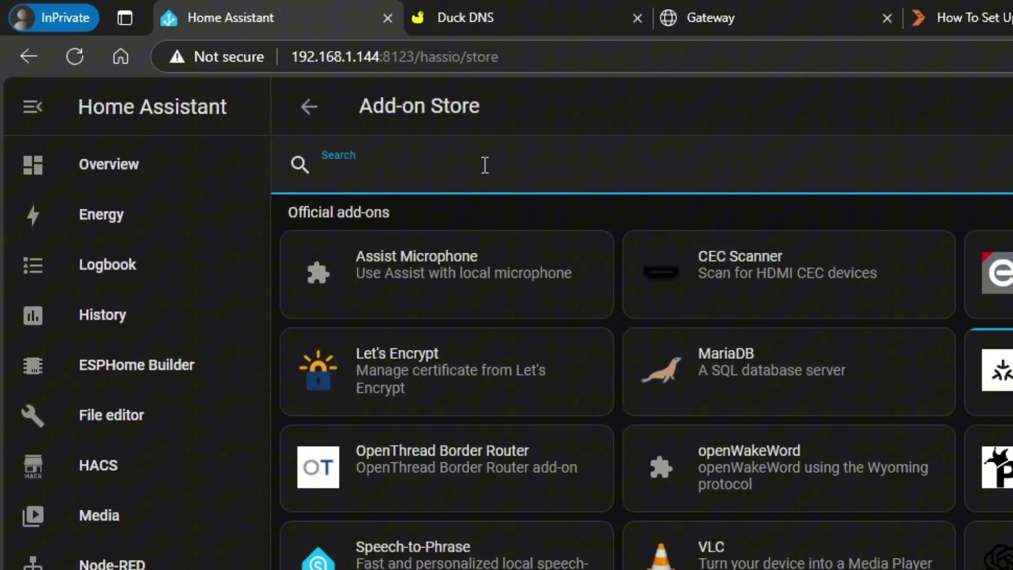
type("file")
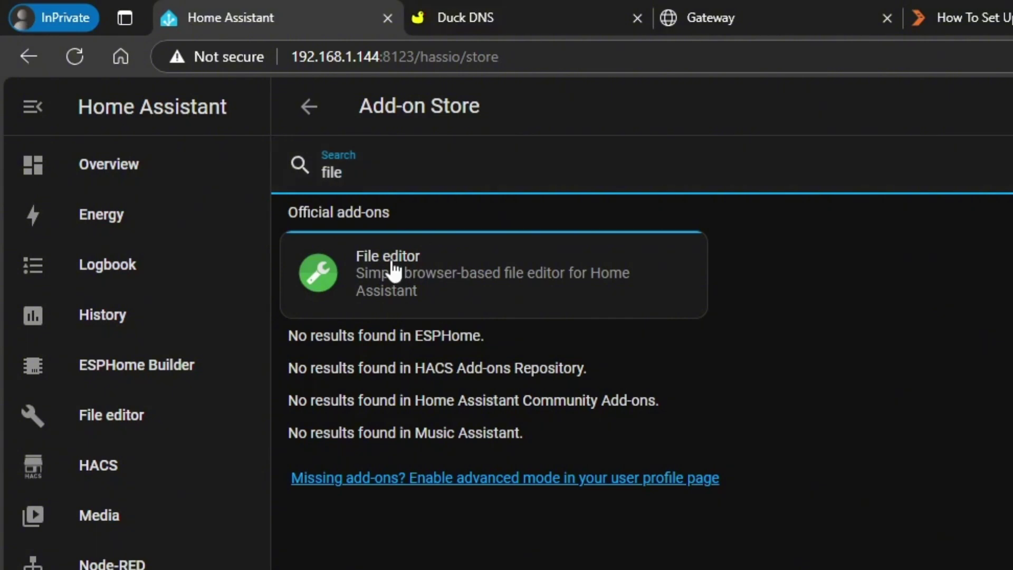
Step: Open configuration.yaml in the File editor add-on
left_click(174, 413)
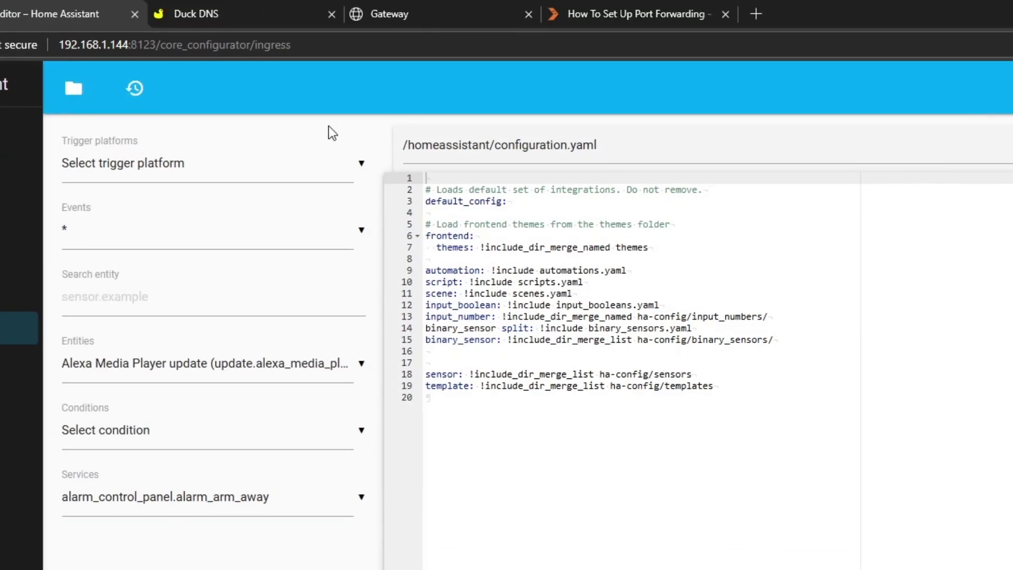
left_click(77, 90)
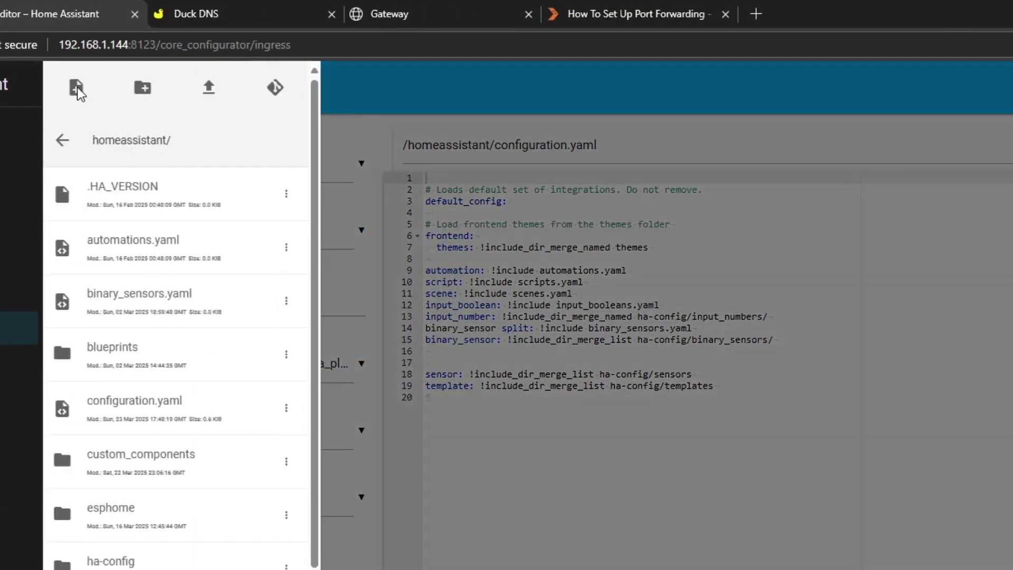
left_click(177, 406)
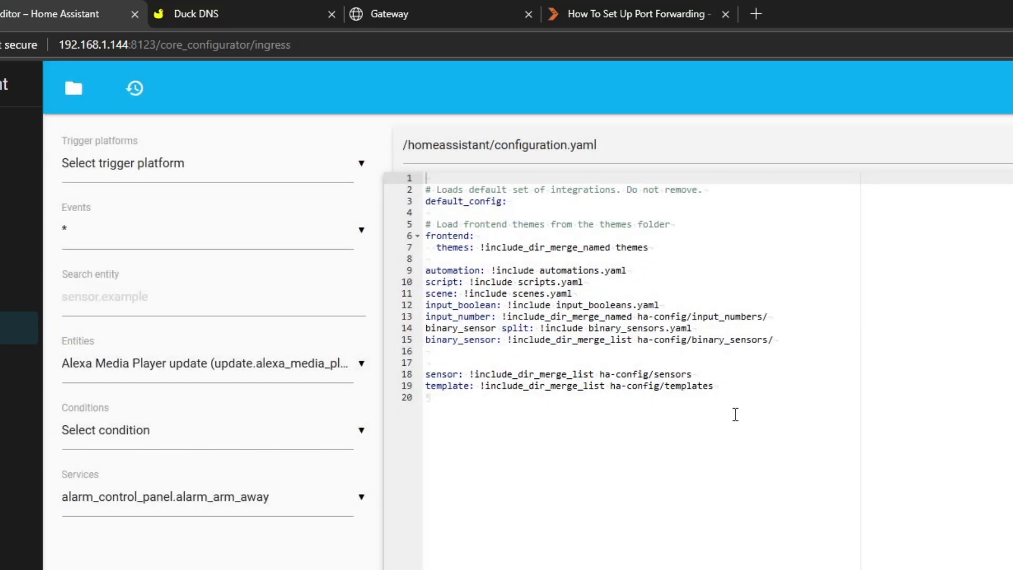
Step: Append an http block with trusted_proxies 172.30.33.0/24, IP bans, and login_attempts_threshold 5
left_click(735, 413)
key("Return")
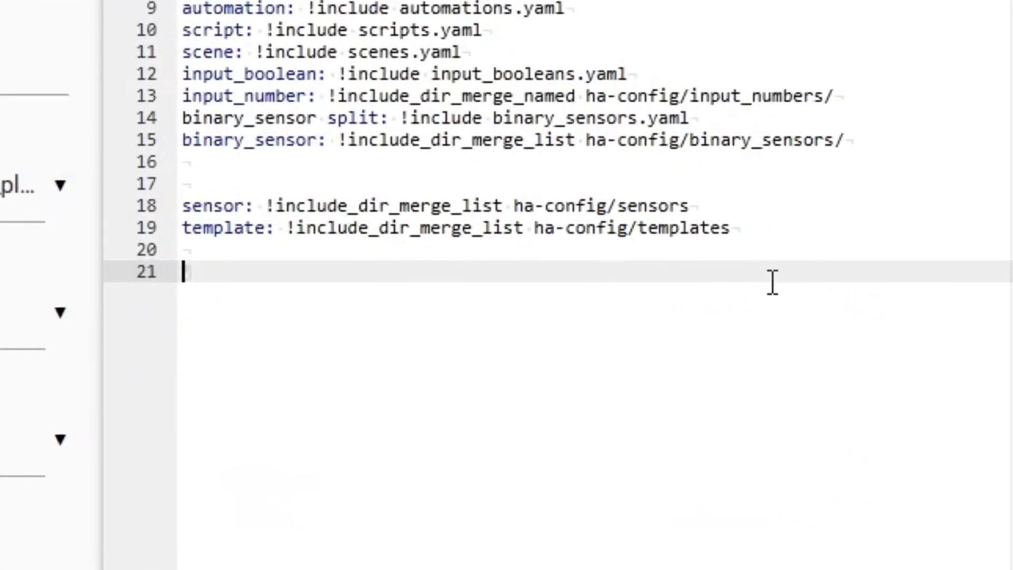
key("ctrl+v")
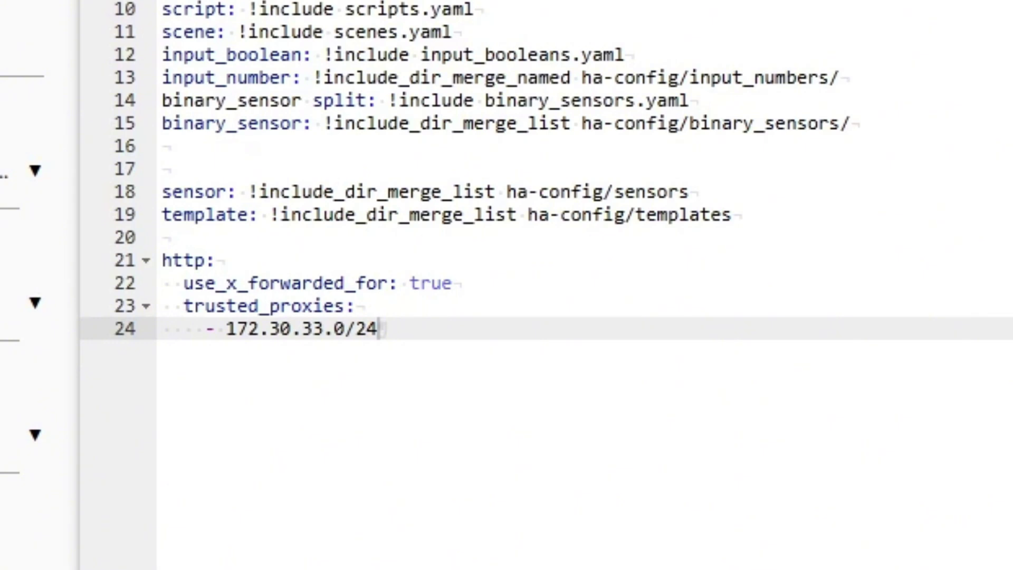
key("Return")
key("Up")
key("Down")
key("Home")
type("ip_ban_enabled: true   login_attempts_threshold: 5")
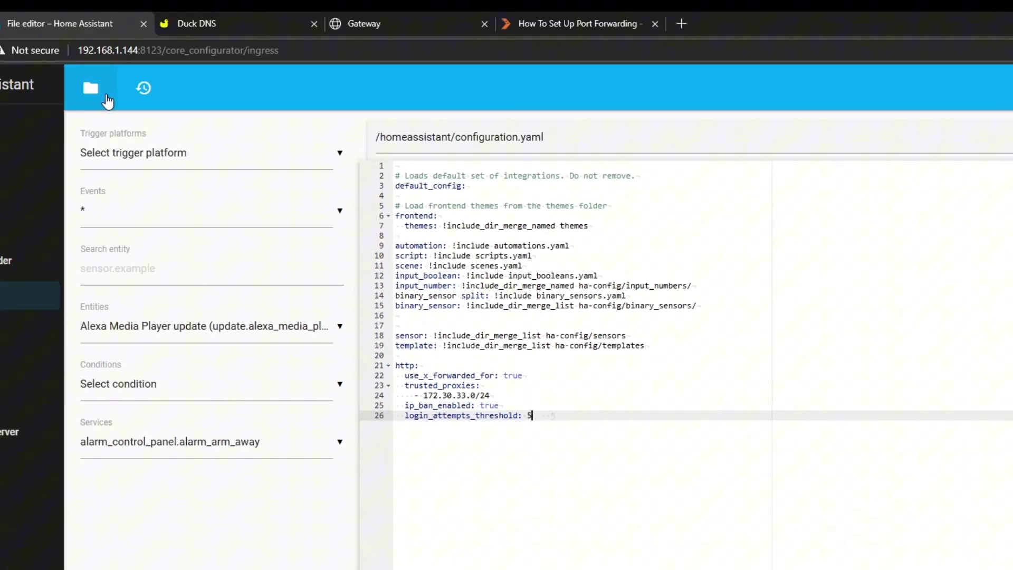
left_click(91, 91)
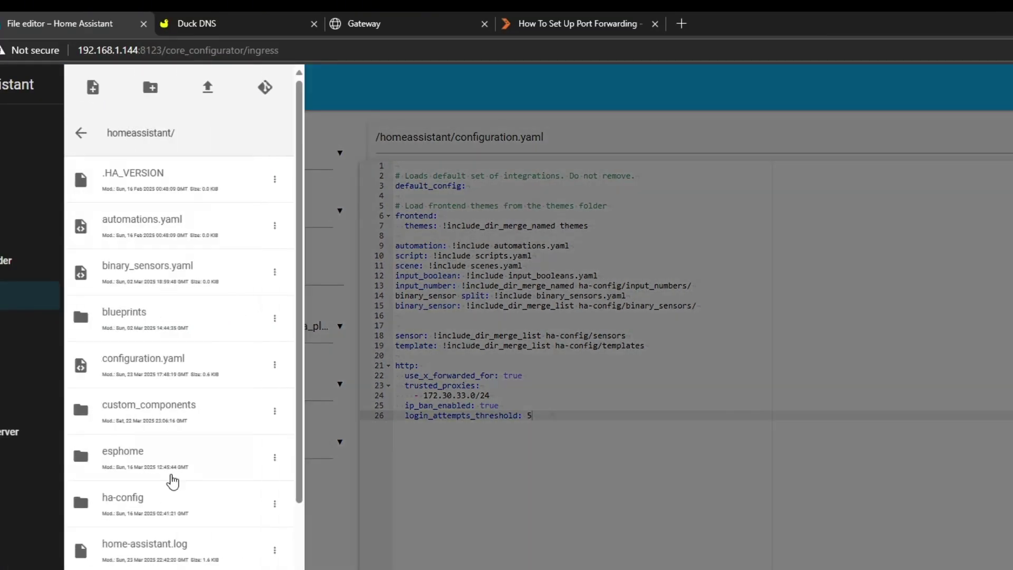
scroll(175, 340, "down", 6)
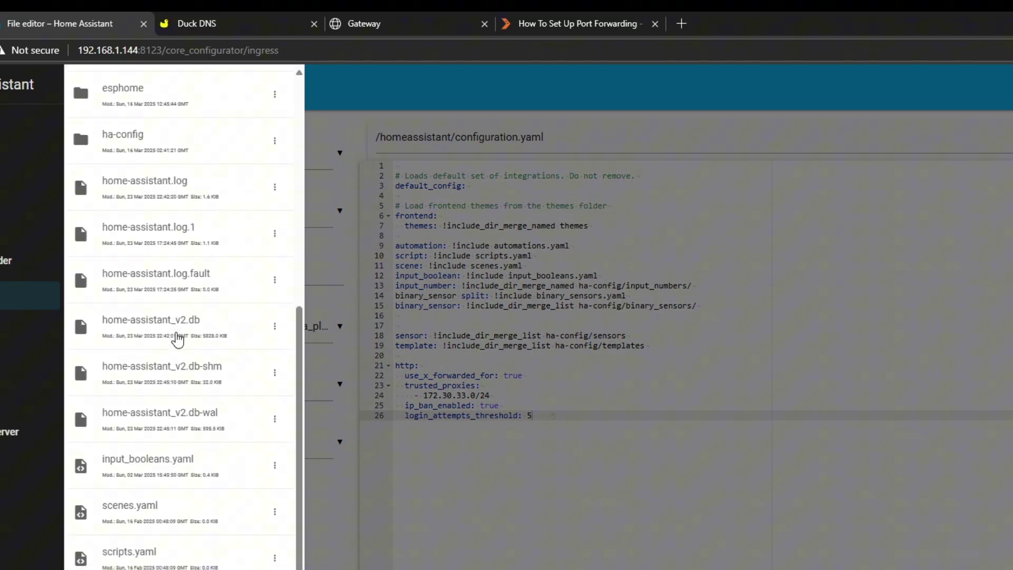
scroll(177, 339, "up", 4)
scroll(177, 339, "down", 3)
Step: Save configuration.yaml, run the configuration check, and confirm a full Home Assistant restart
left_click(635, 505)
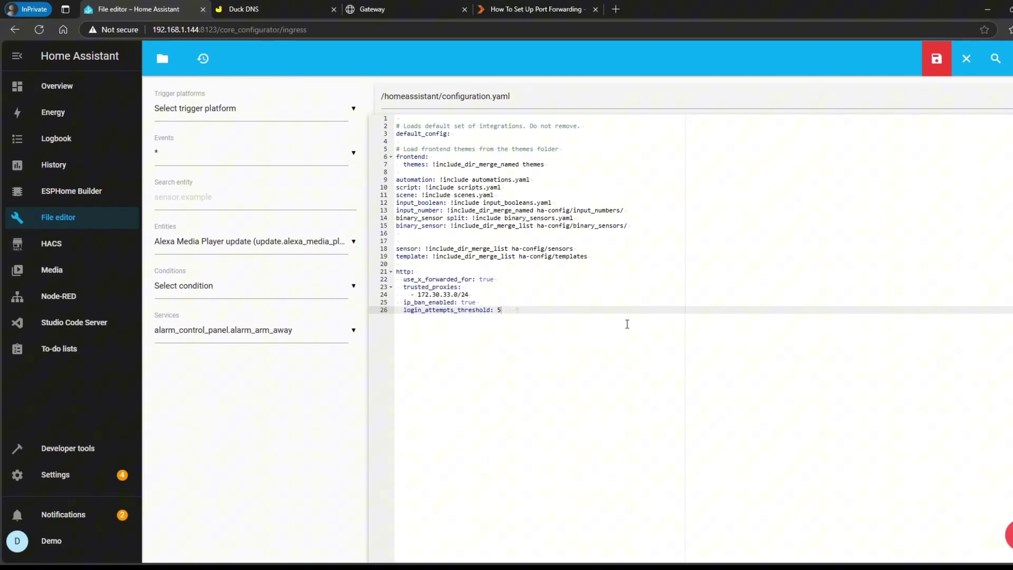
left_click(938, 62)
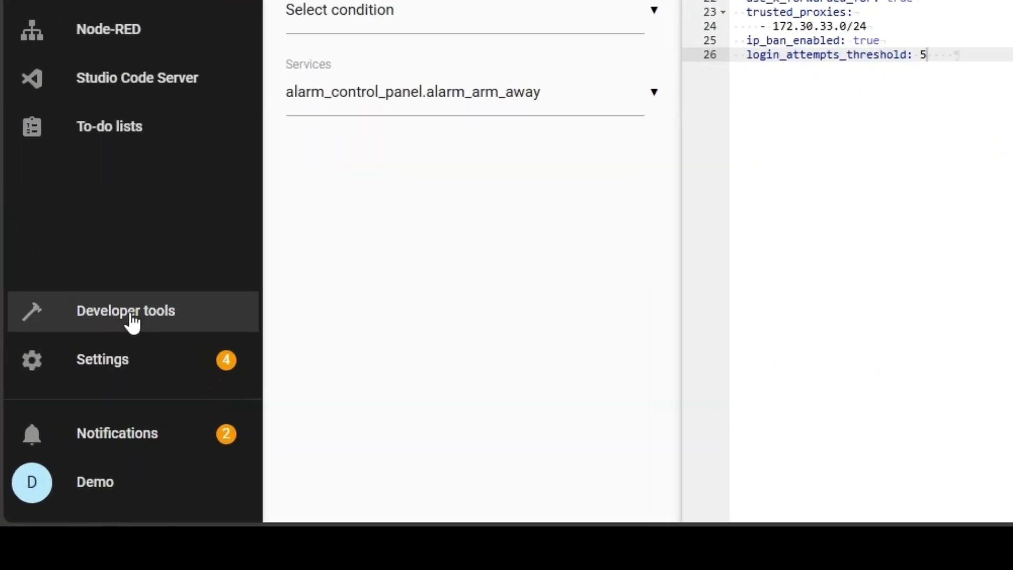
left_click(73, 449)
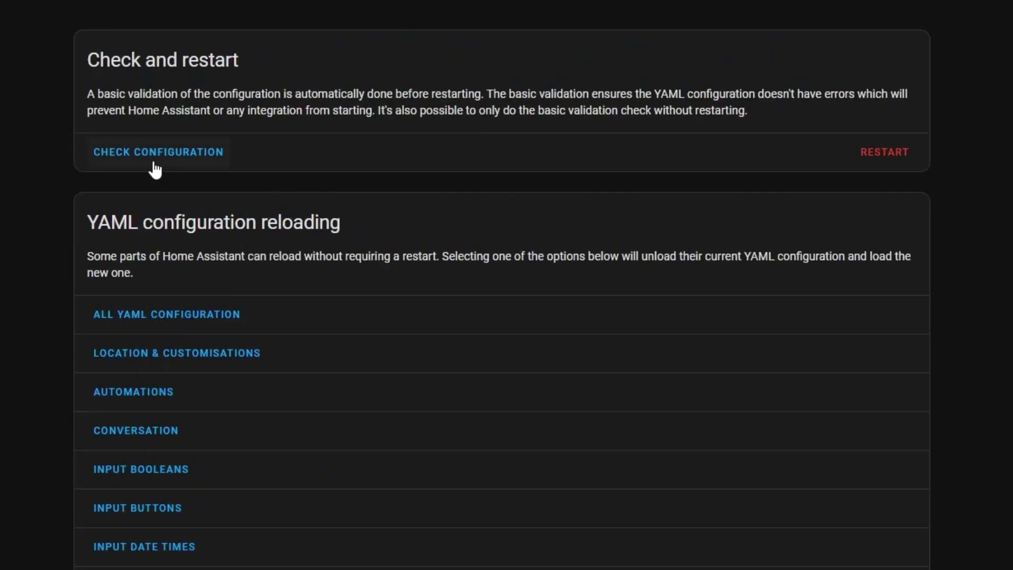
left_click(155, 154)
left_click(881, 191)
left_click(358, 302)
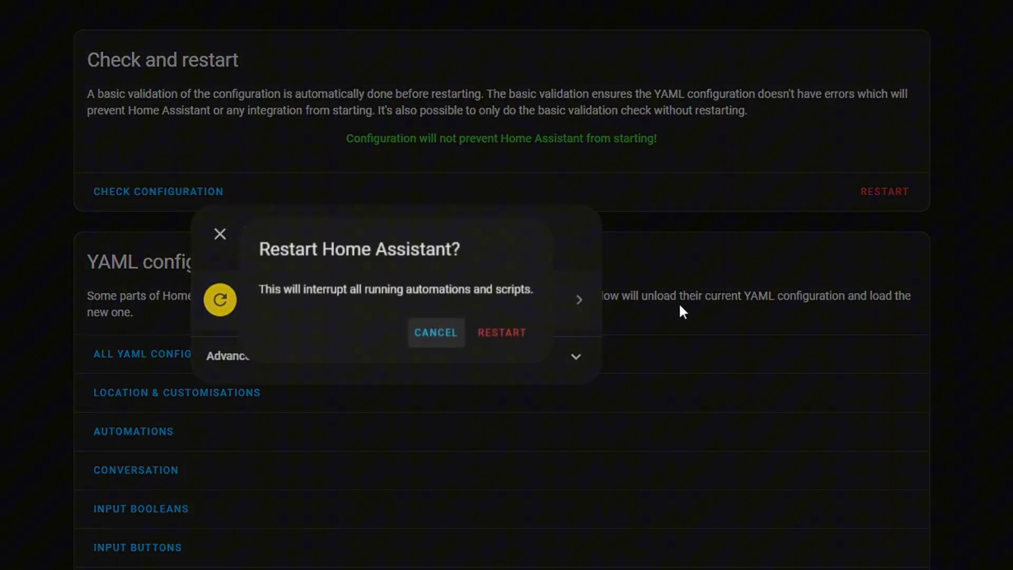
left_click(499, 345)
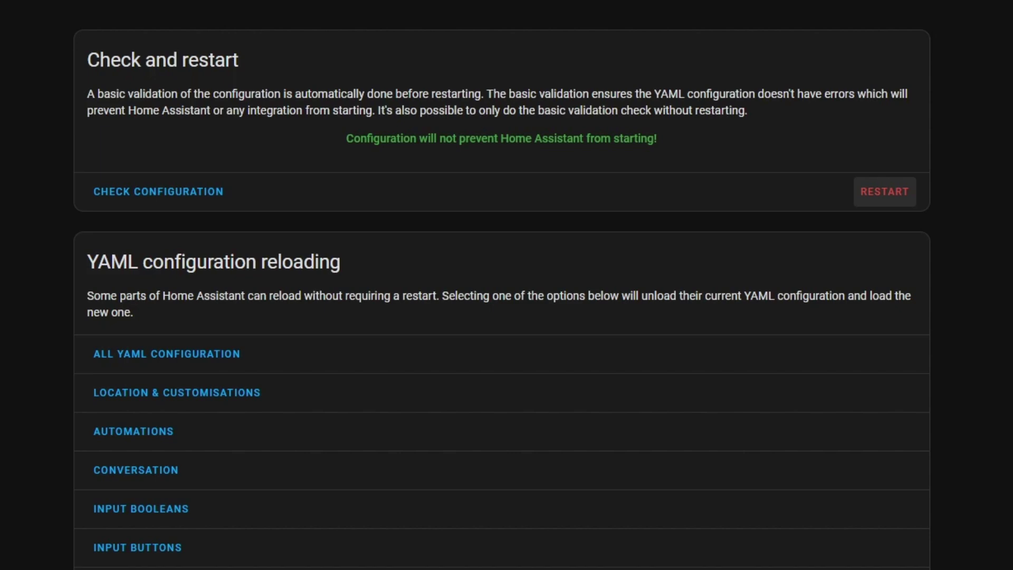
Step: Search PortForward.com for 'asus' routers
left_click(411, 8)
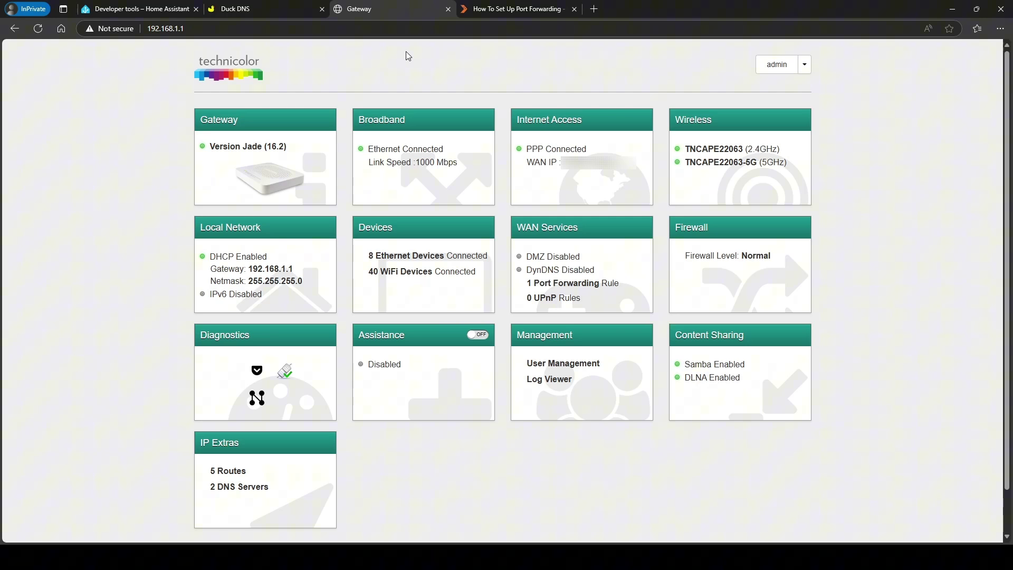
left_click(510, 10)
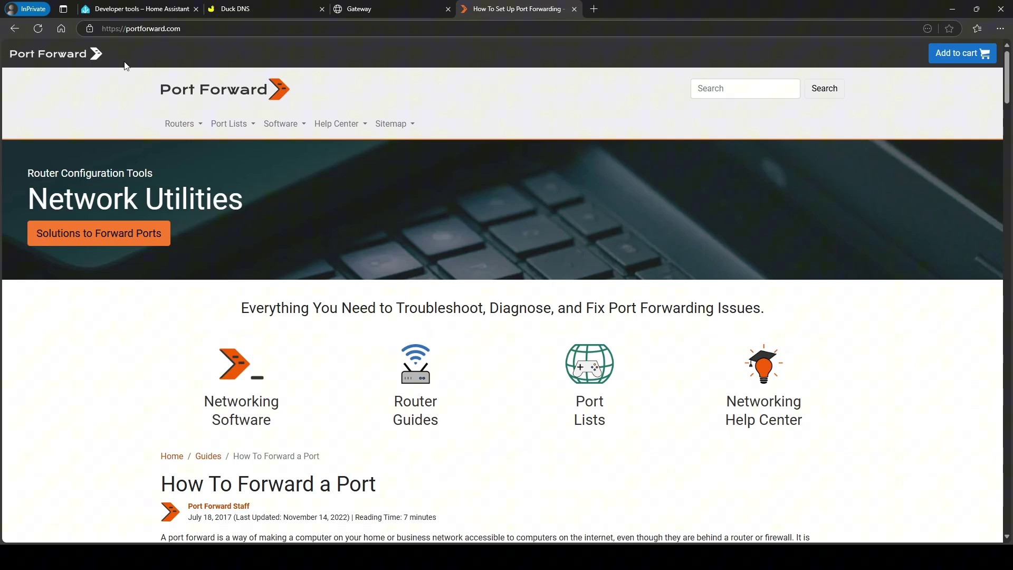
left_click(706, 88)
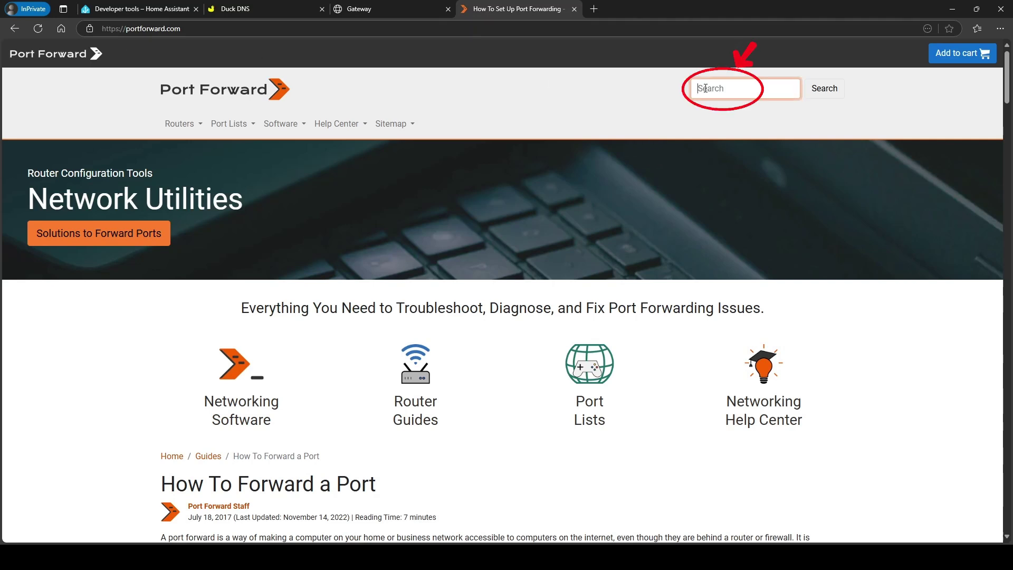
type("asus")
left_click(821, 90)
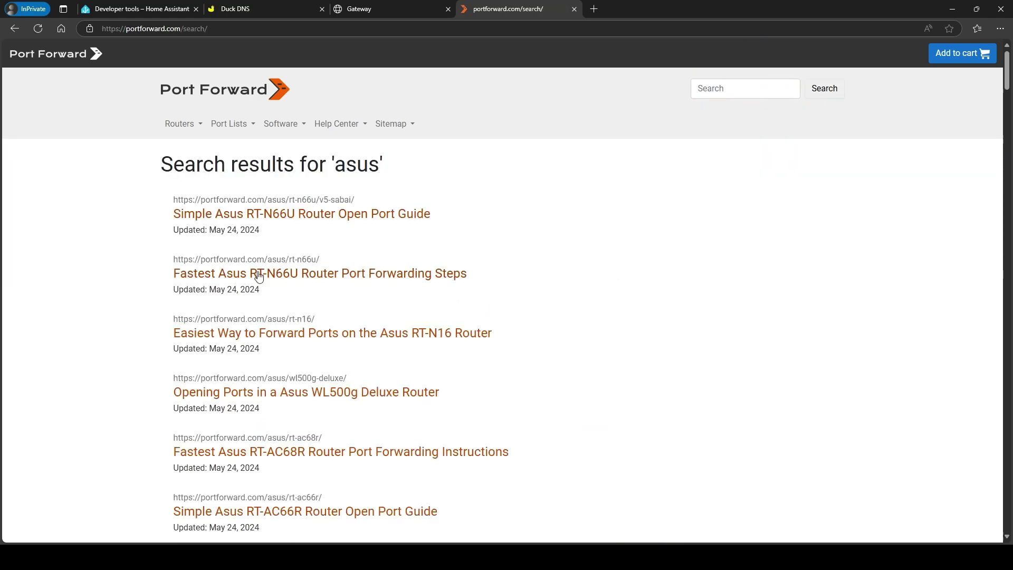
Step: Browse the asus search results, then return to the Technicolor gateway dashboard
scroll(259, 274, "down", 5)
scroll(259, 275, "down", 3)
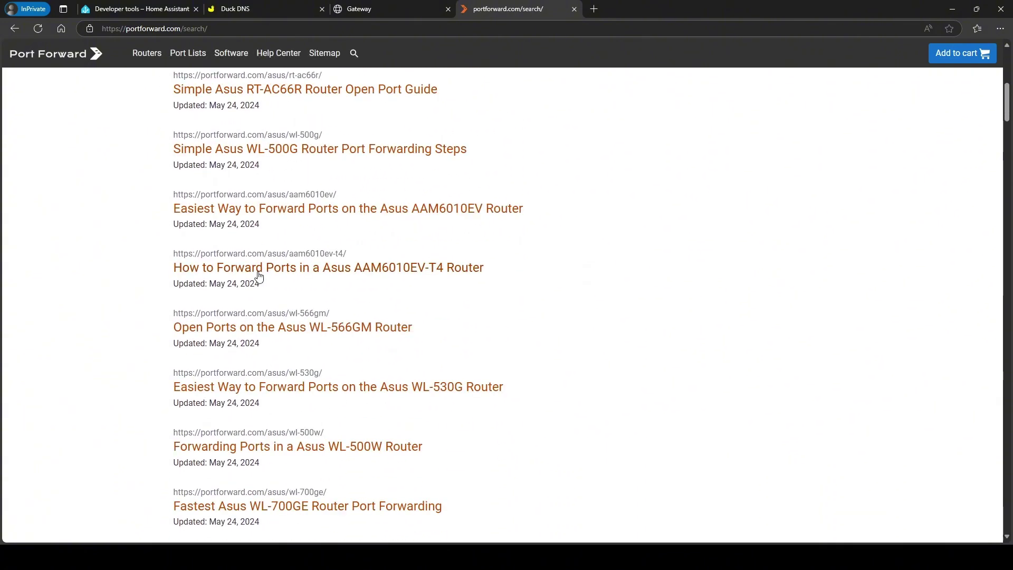
scroll(259, 276, "up", 8)
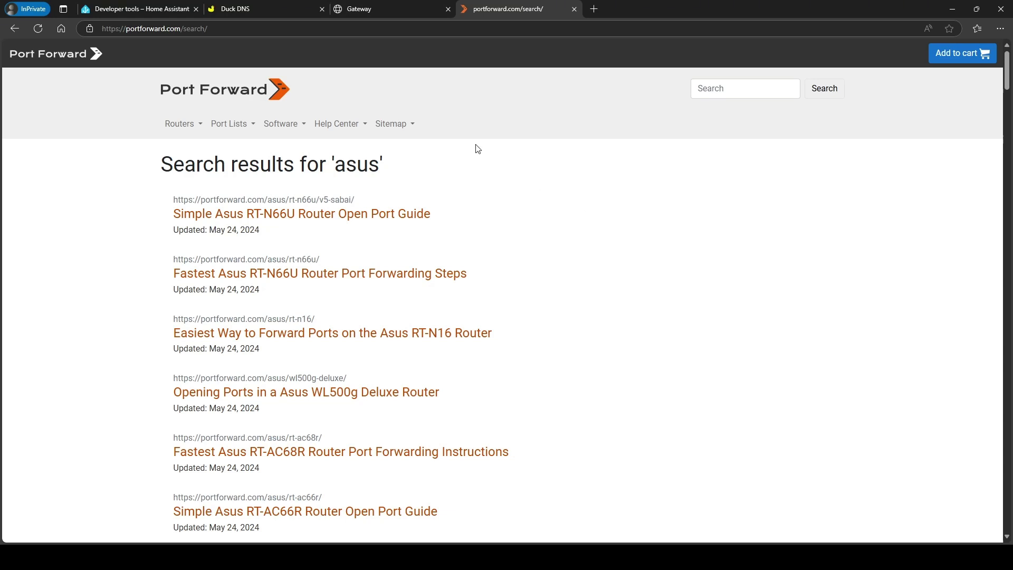
left_click(405, 8)
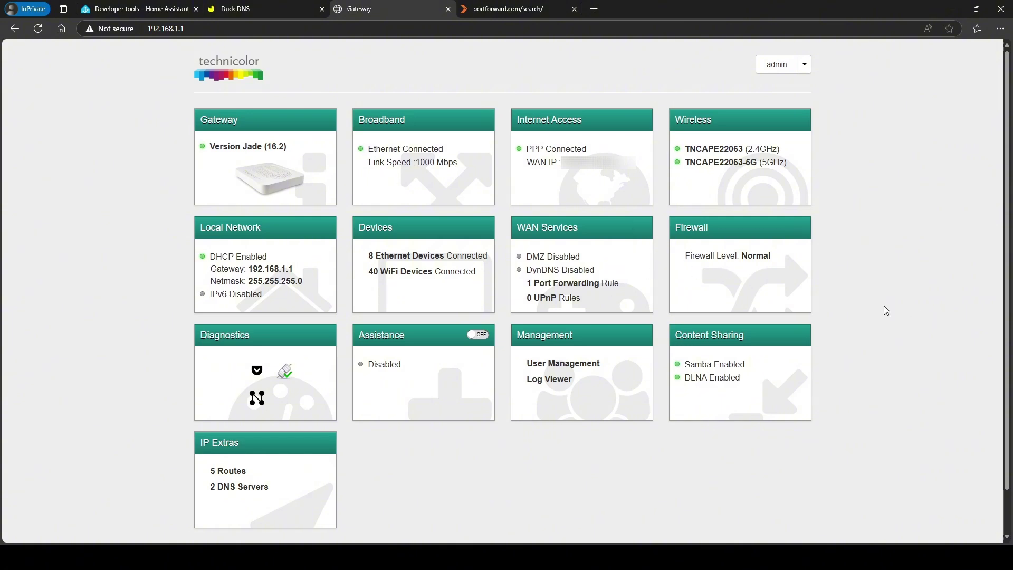
Step: Add a new port mapping row in the gateway's WAN Services settings
mouse_move(626, 260)
left_click(640, 228)
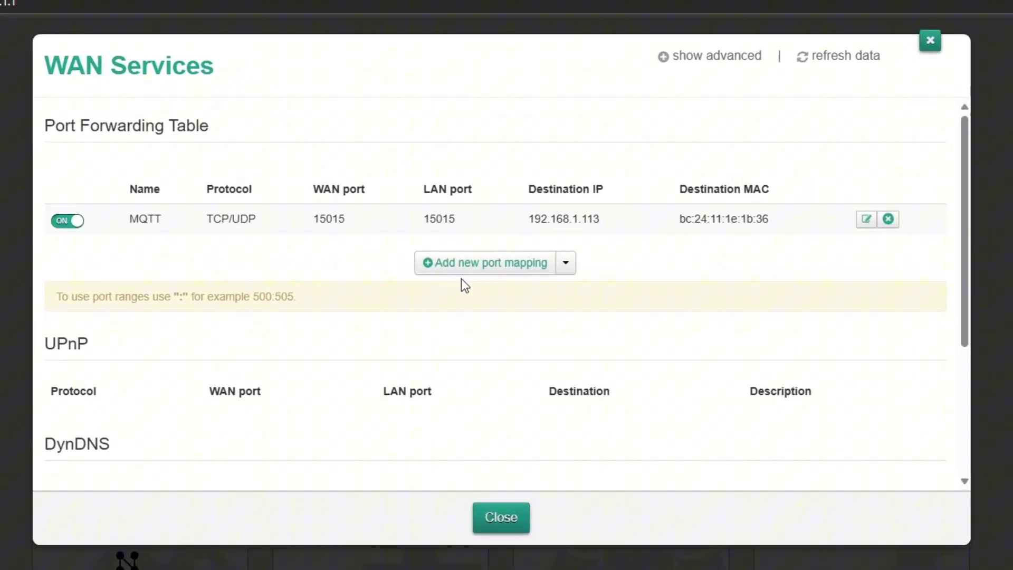
left_click(462, 266)
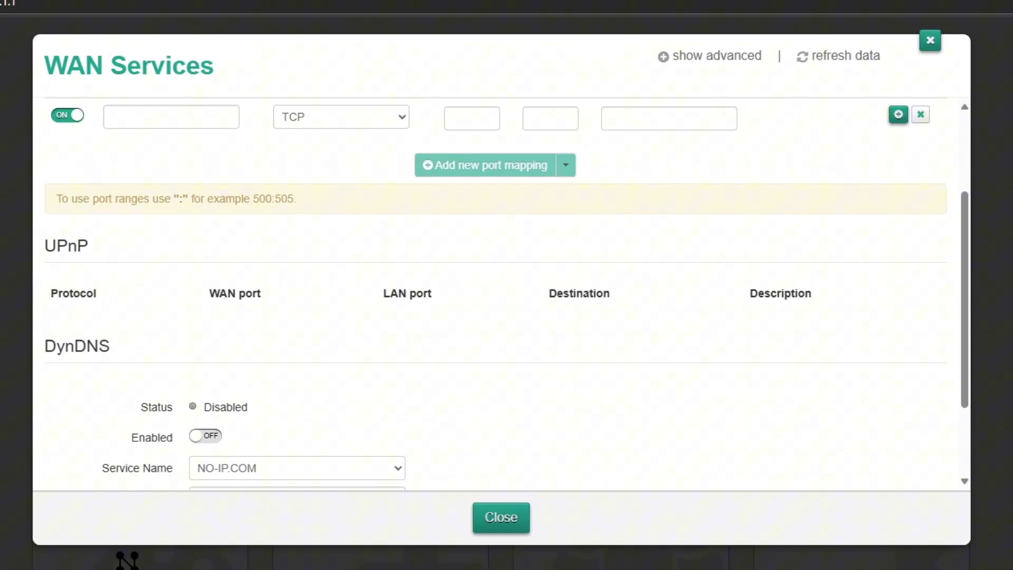
Step: Name the mapping HomeAssistantForward, keep TCP, and set WAN port 8123
scroll(267, 343, "up", 3)
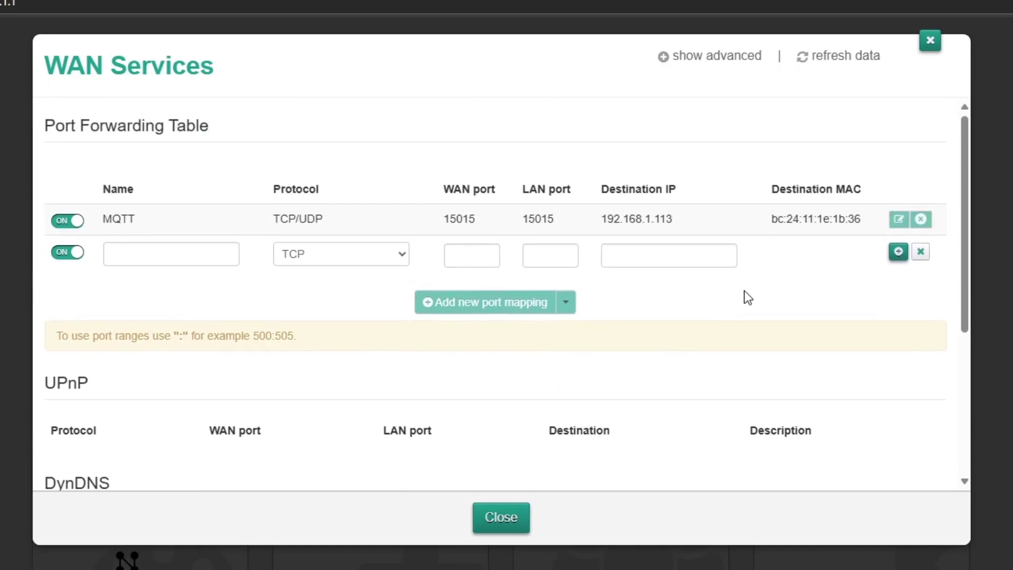
left_click(168, 252)
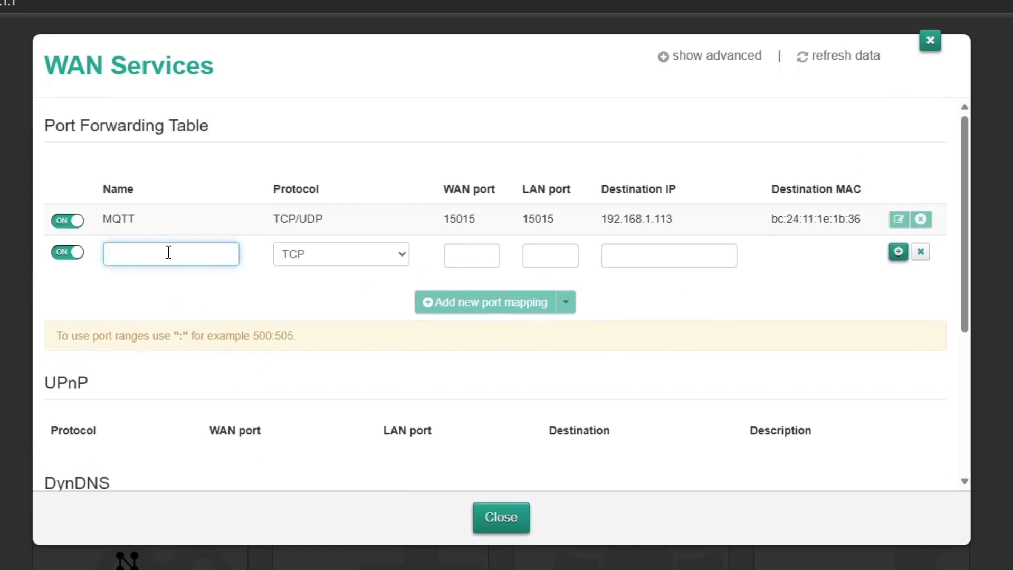
type("HomeAssistantForward")
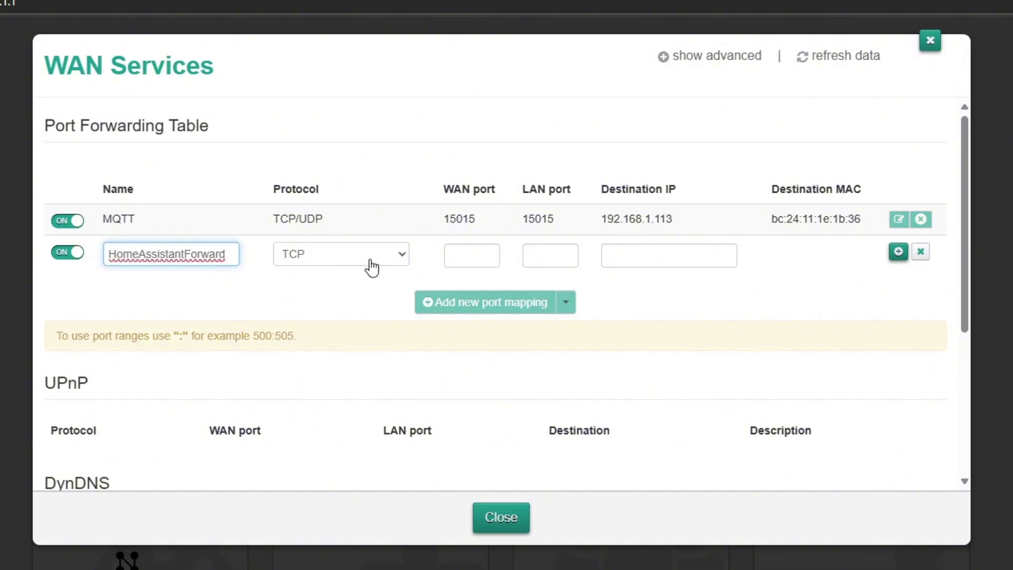
left_click(372, 268)
left_click(371, 260)
left_click(462, 259)
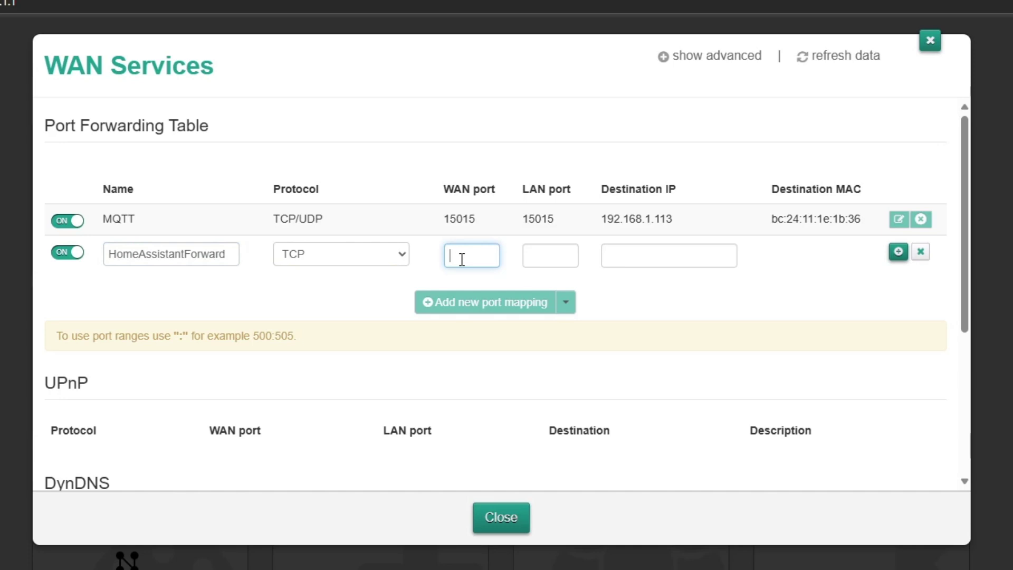
type("8123")
double_click(473, 255)
left_click(476, 254)
left_click(544, 257)
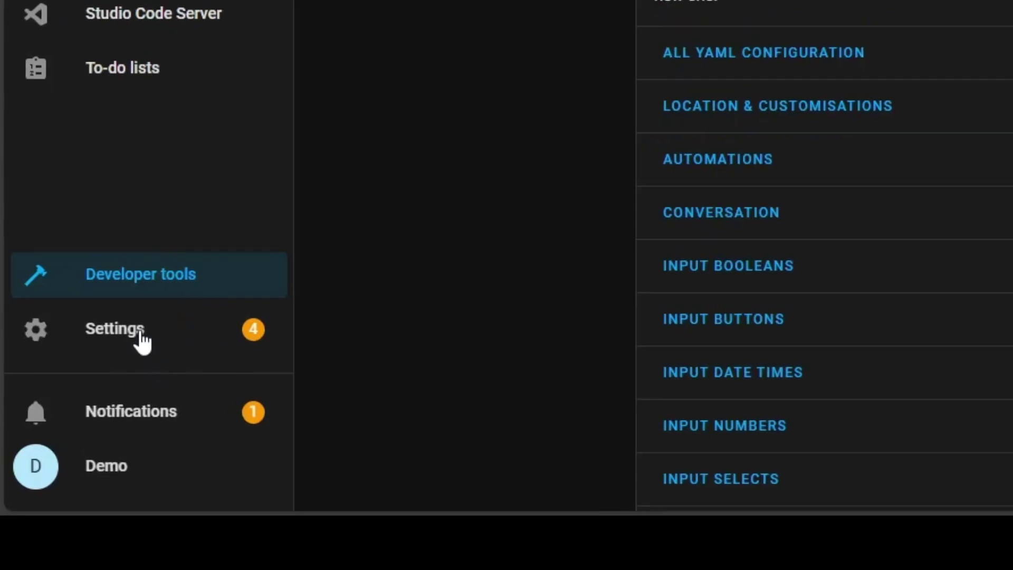
left_click(53, 457)
left_click(994, 182)
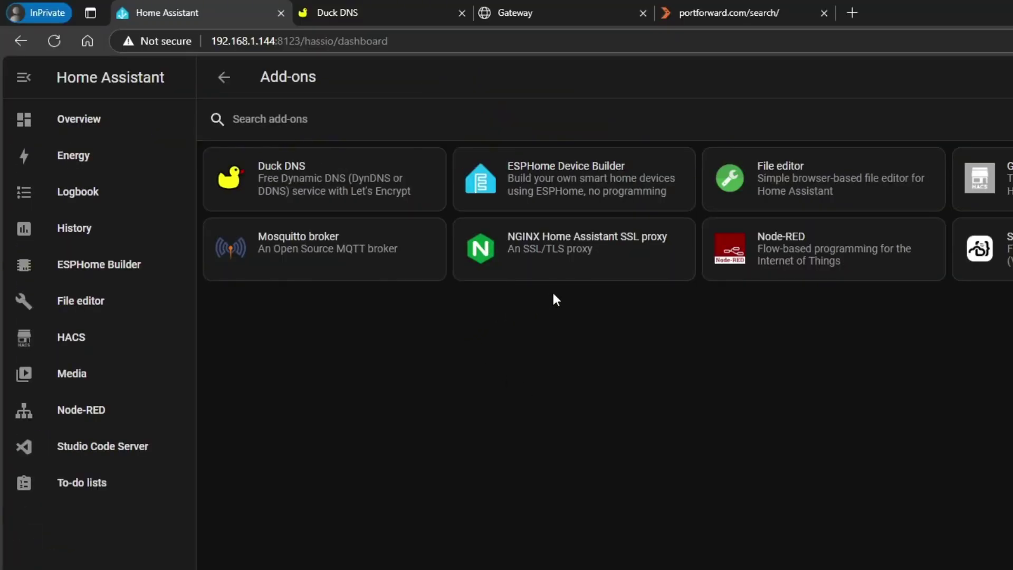
left_click(565, 258)
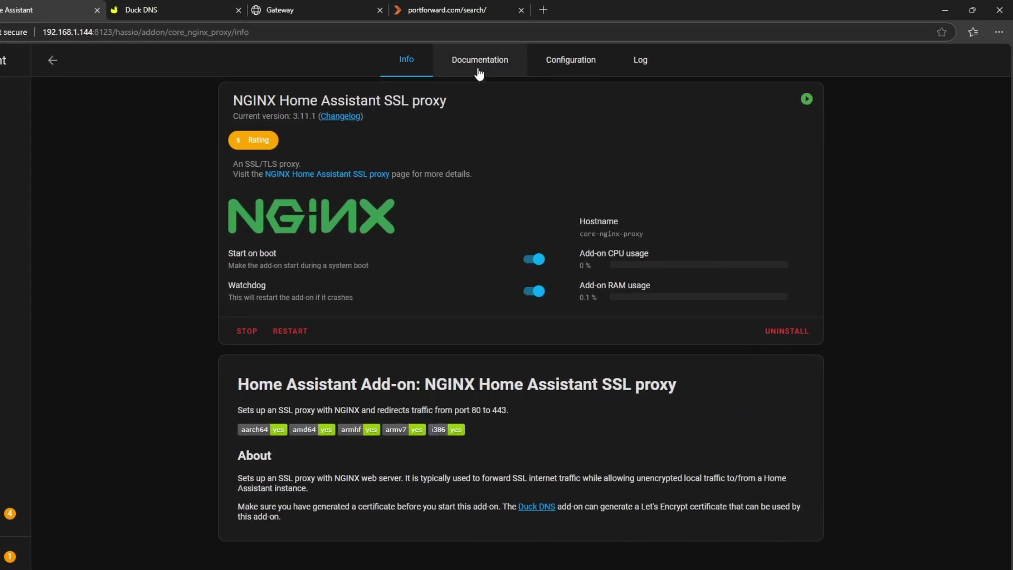
left_click(591, 63)
scroll(512, 227, "down", 4)
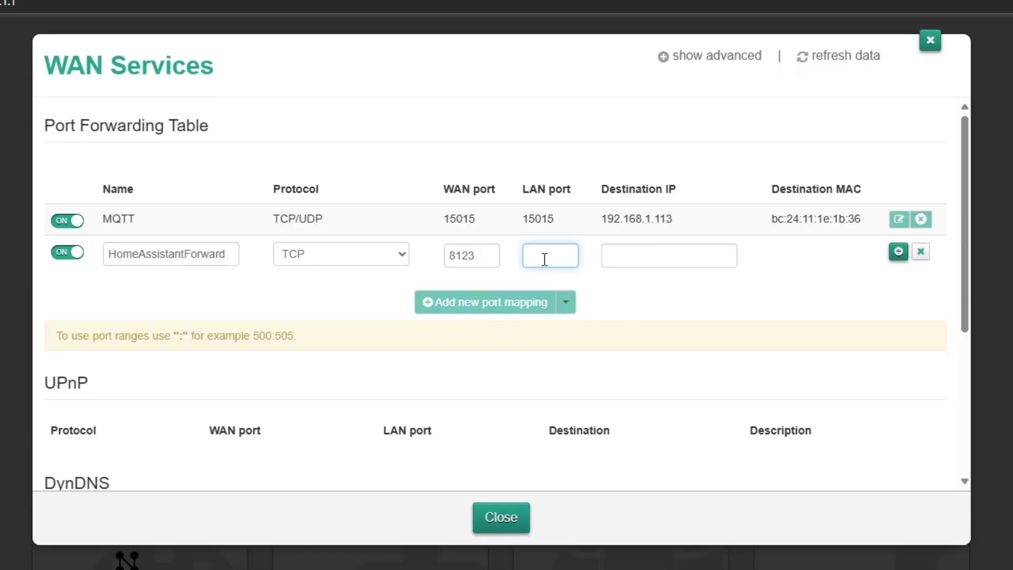
type("443")
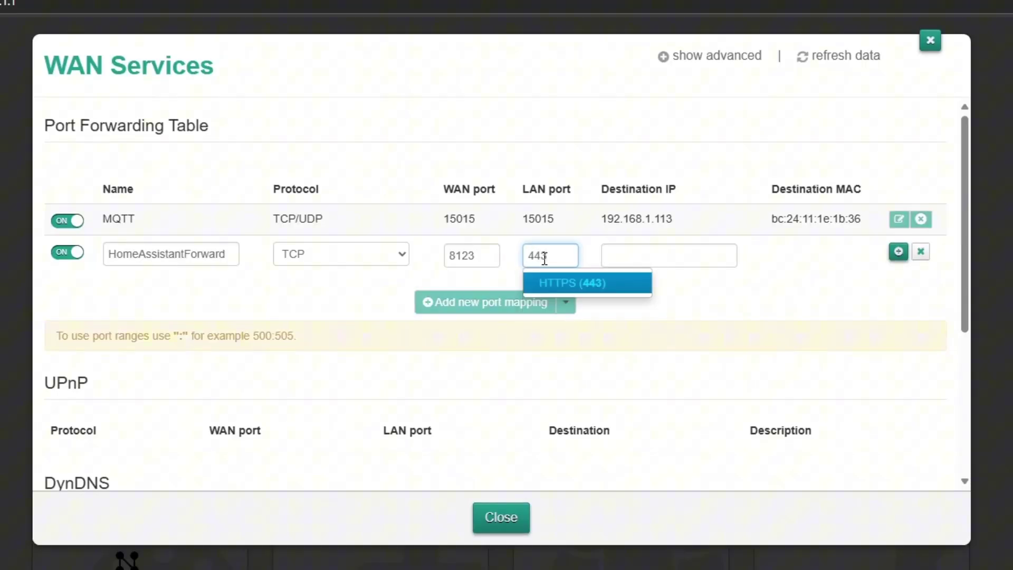
left_click(791, 289)
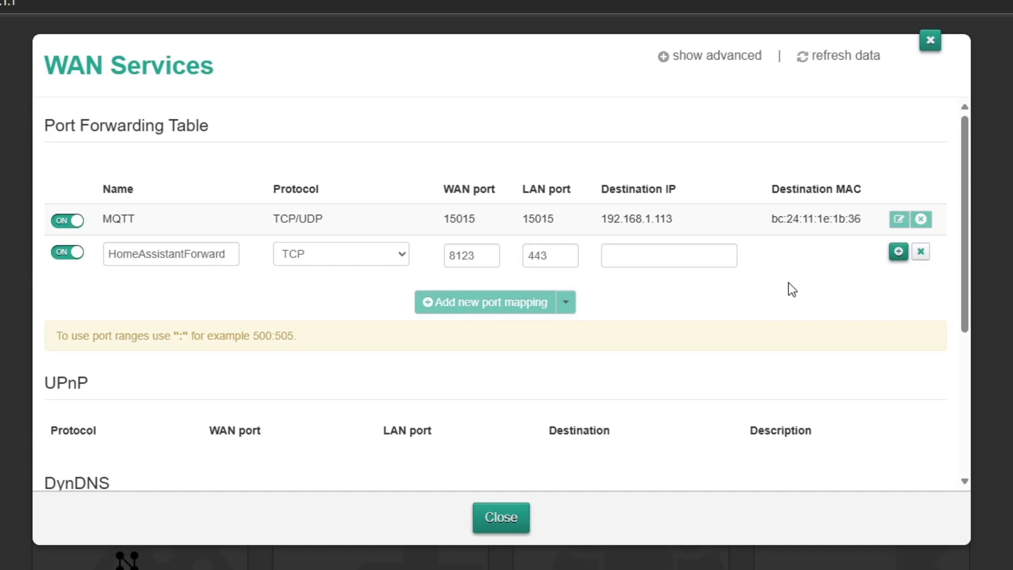
left_click(476, 258)
double_click(476, 259)
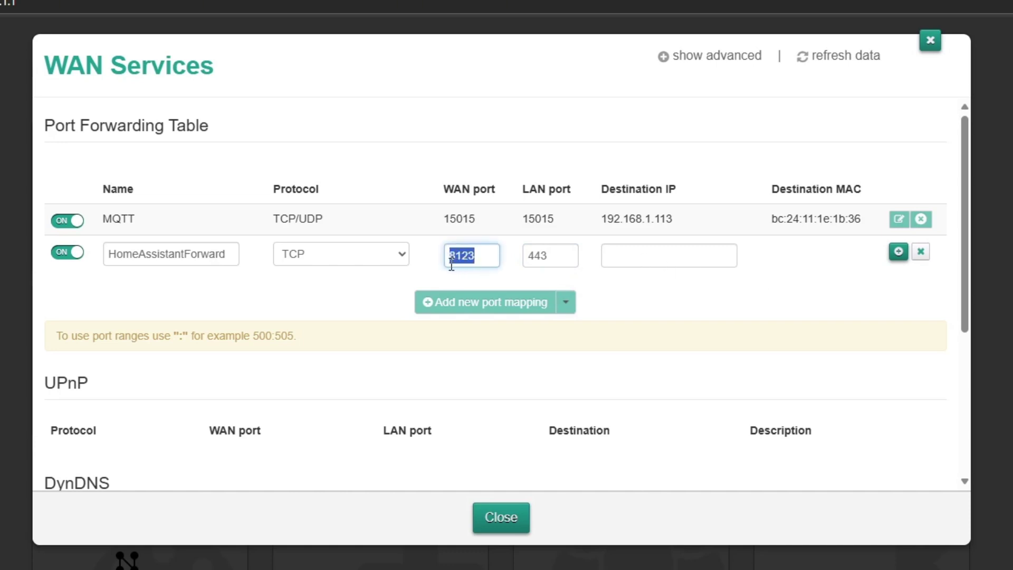
left_click(546, 257)
double_click(545, 257)
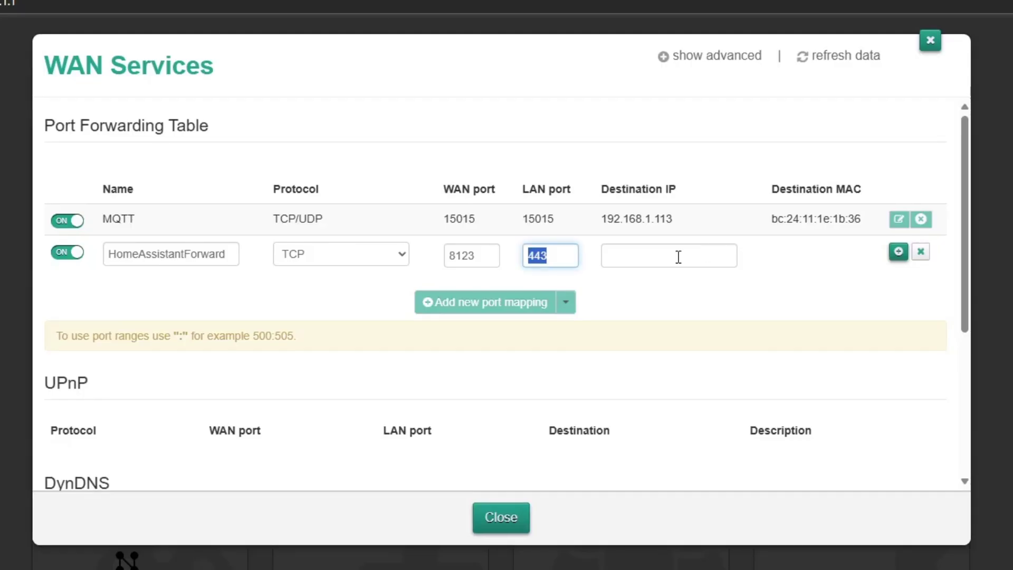
left_click(671, 257)
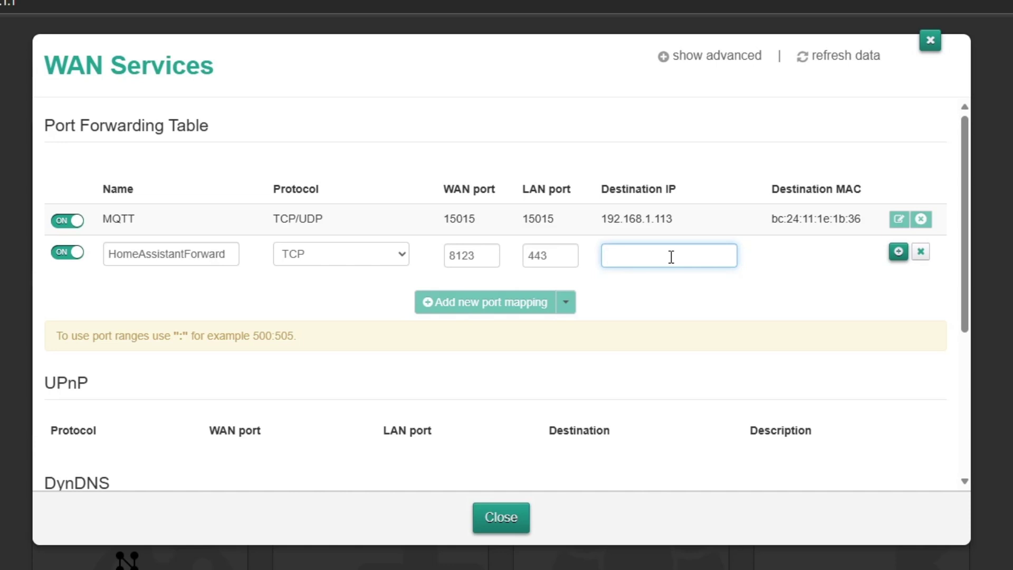
Step: Set destination IP 192.168.1.144, save the HomeAssistantForward rule, and close WAN Services
type("192.168.1.144")
left_click(671, 287)
left_click(899, 252)
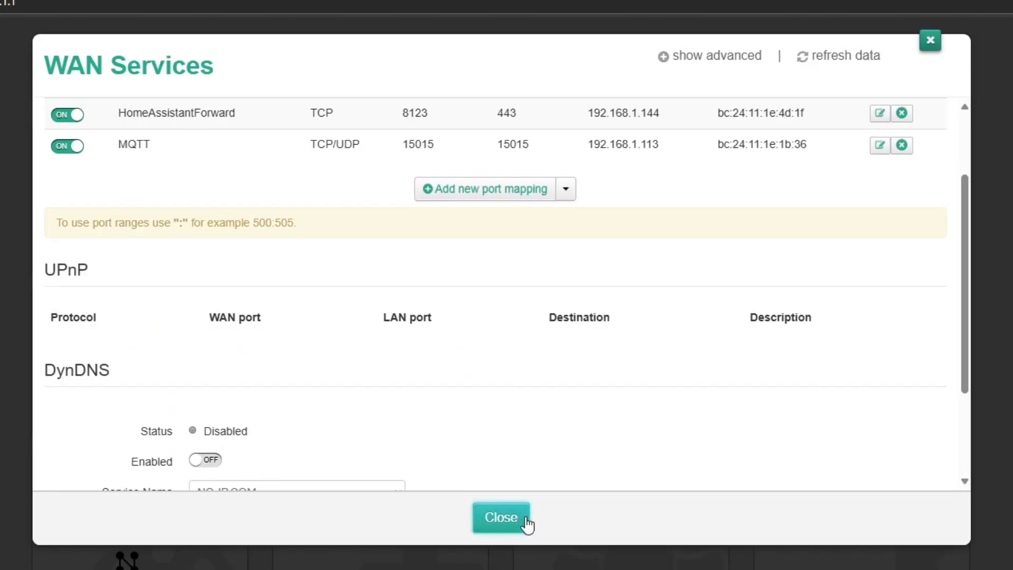
left_click(520, 522)
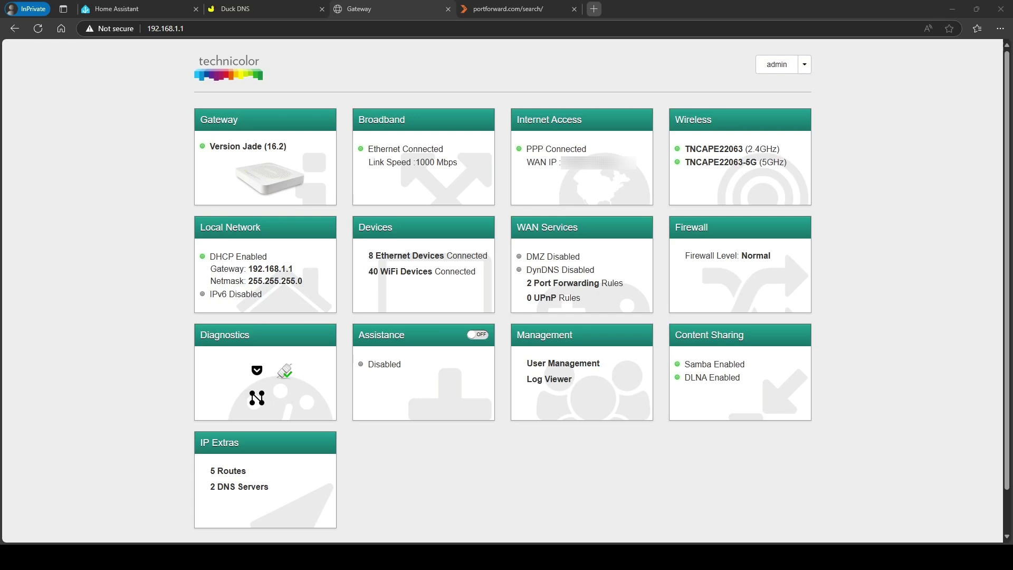
left_click(594, 8)
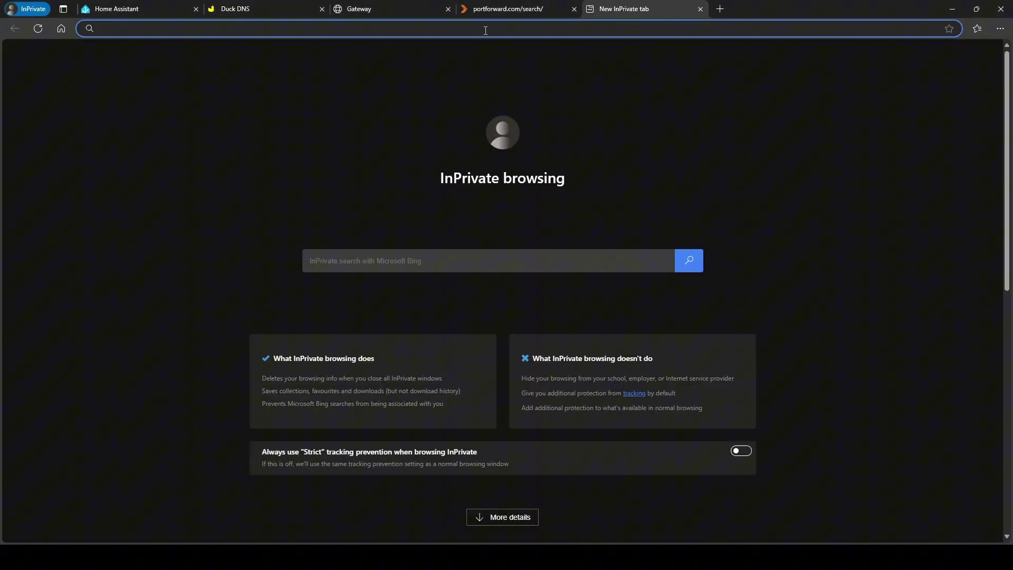
type("demotech-ha.duckdns.org:8123")
key("Return")
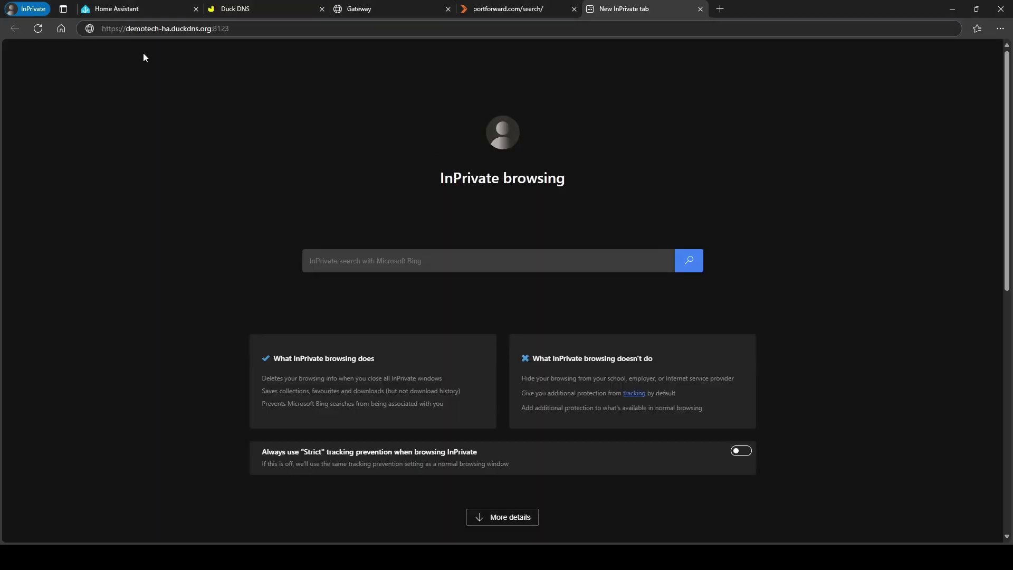
left_click(280, 32)
key("ctrl+c")
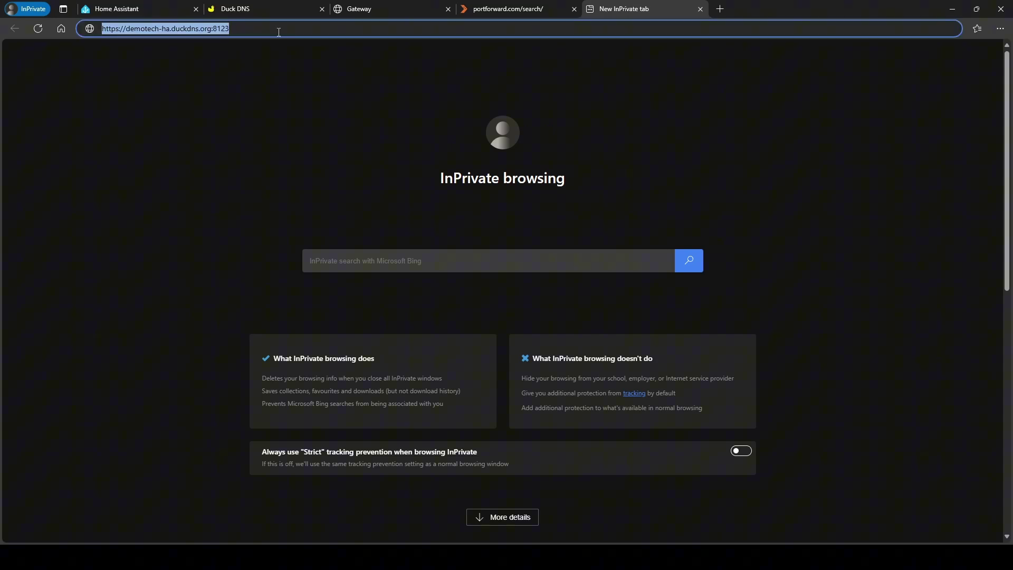
key("Return")
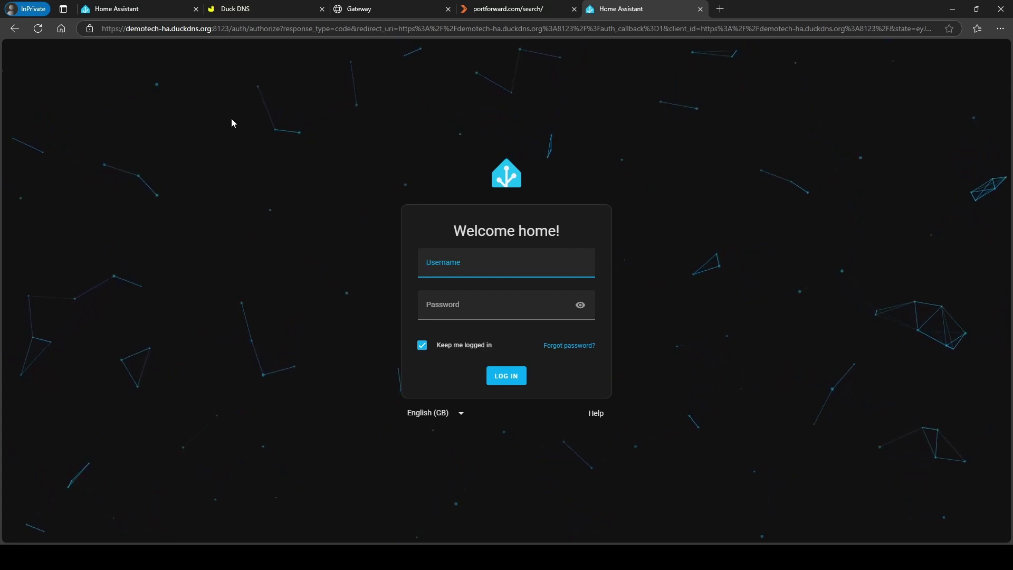
left_click(161, 10)
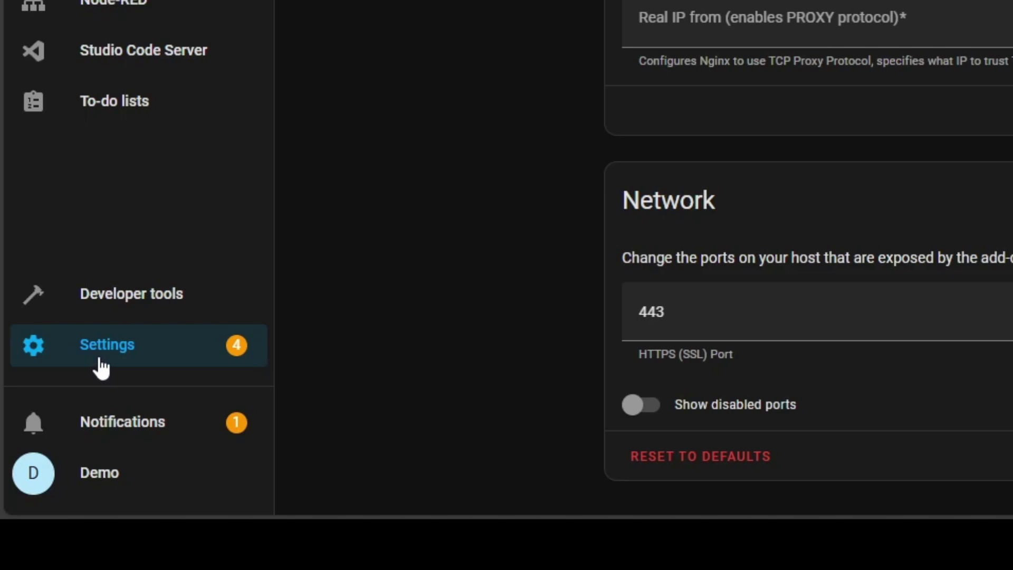
Step: Go to Home Assistant's Network settings under Settings > System
left_click(50, 464)
scroll(401, 261, "down", 3)
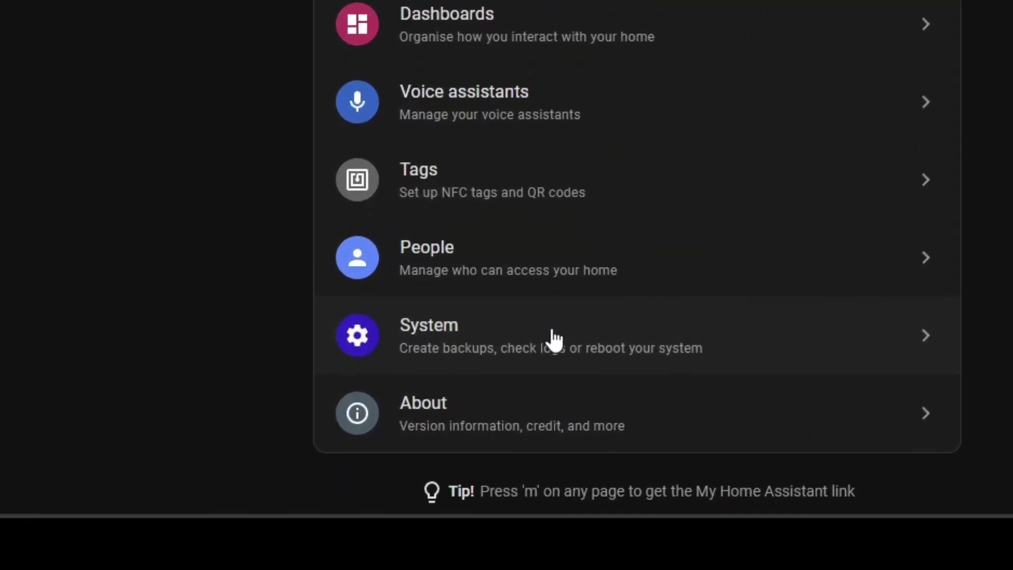
left_click(526, 452)
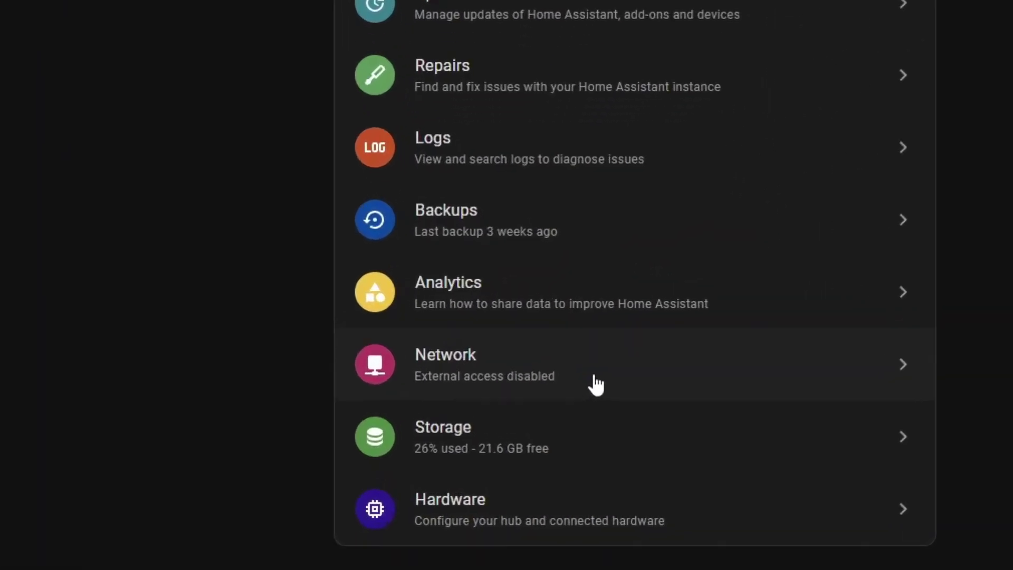
left_click(561, 289)
scroll(193, 233, "down", 6)
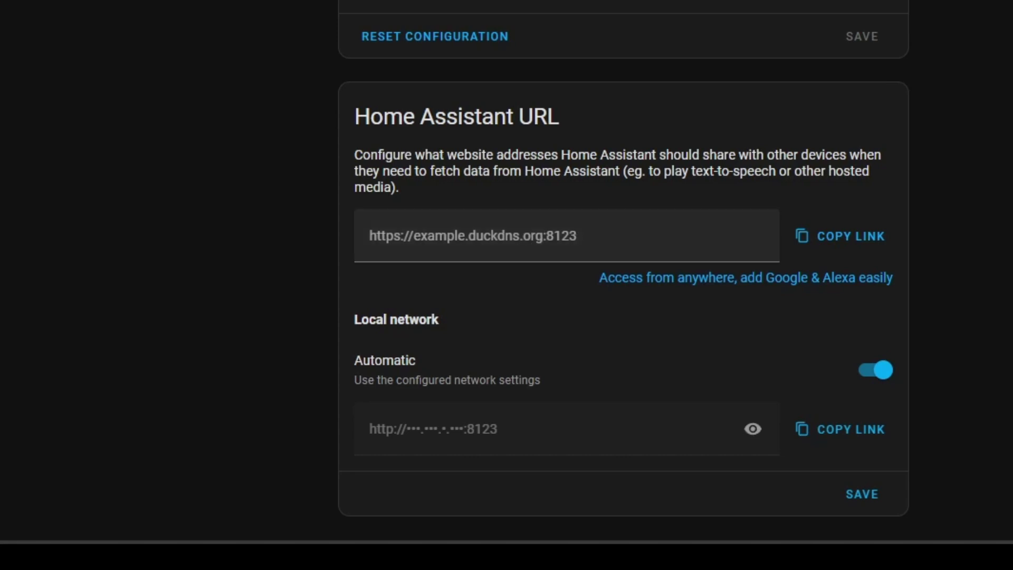
left_click(459, 239)
key("ctrl+v")
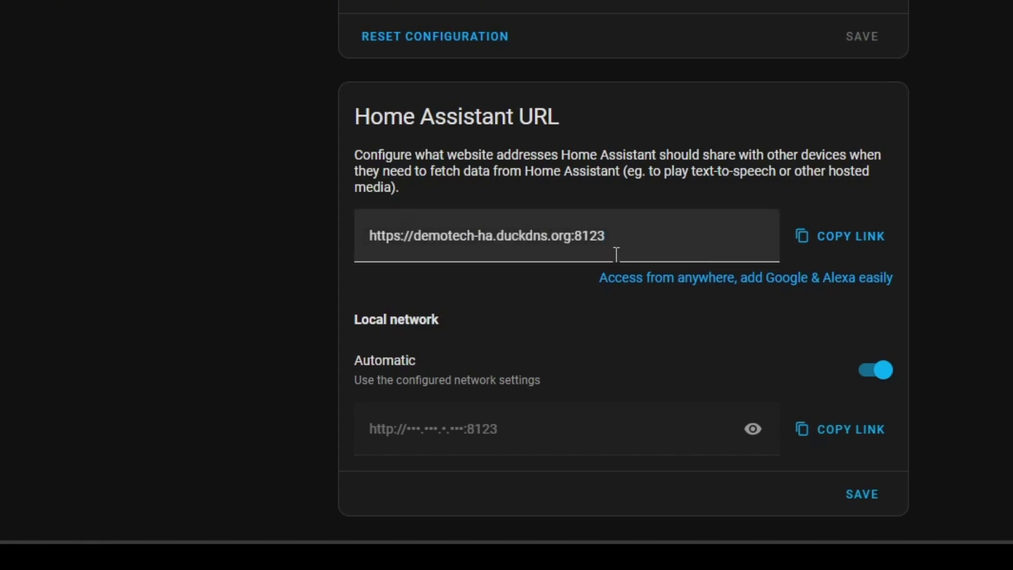
left_click_drag(619, 235, 579, 232)
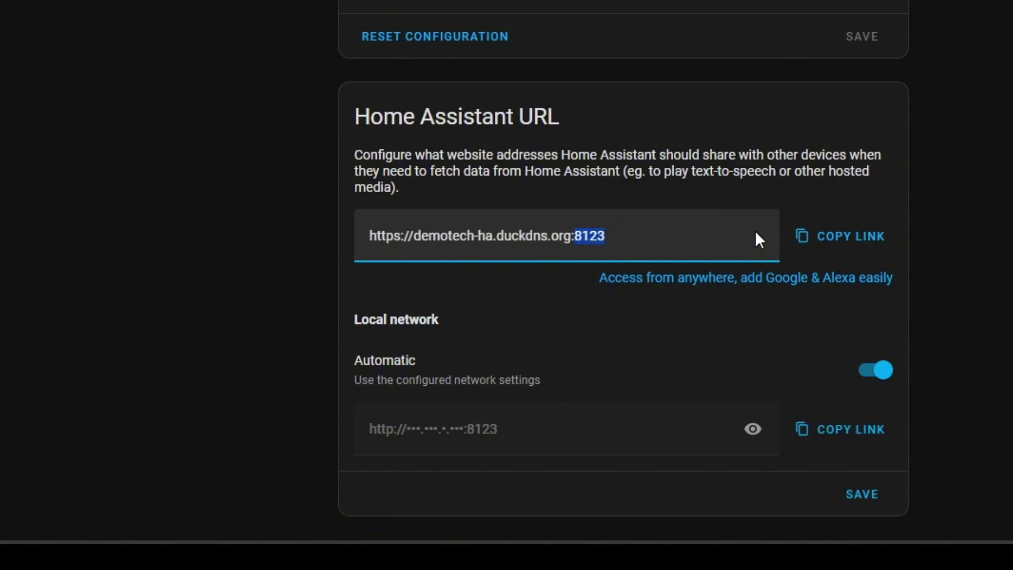
left_click(697, 249)
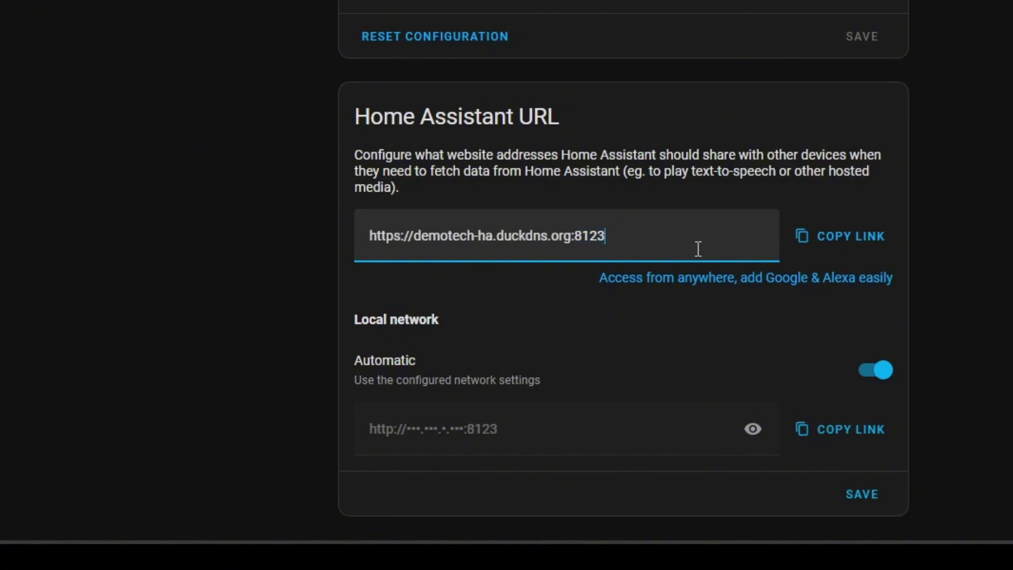
left_click(869, 505)
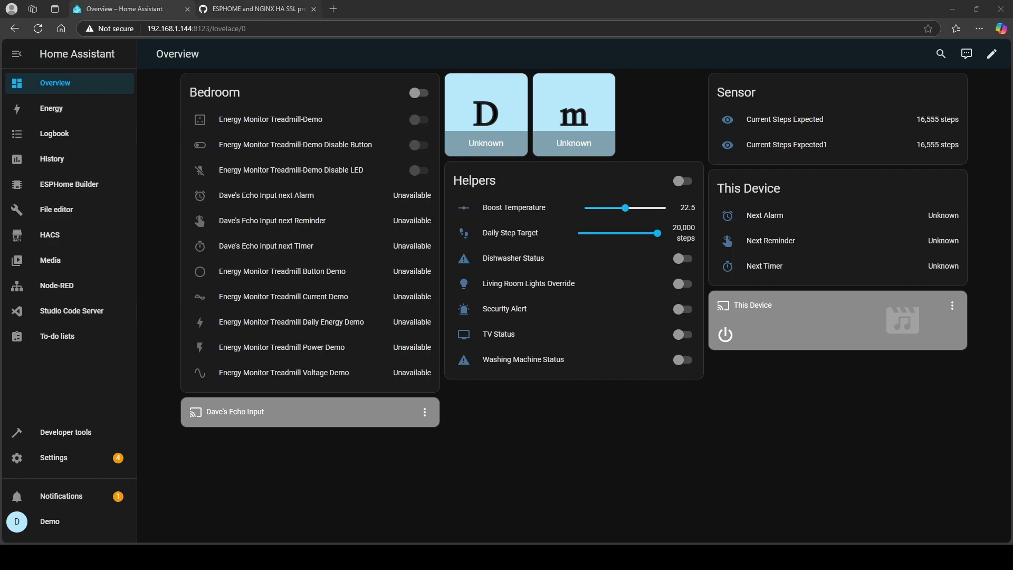
Step: Find the nginx_proxy_default_fix_ingress.conf fix in GitHub issue #1035 and copy its code block
left_click(214, 11)
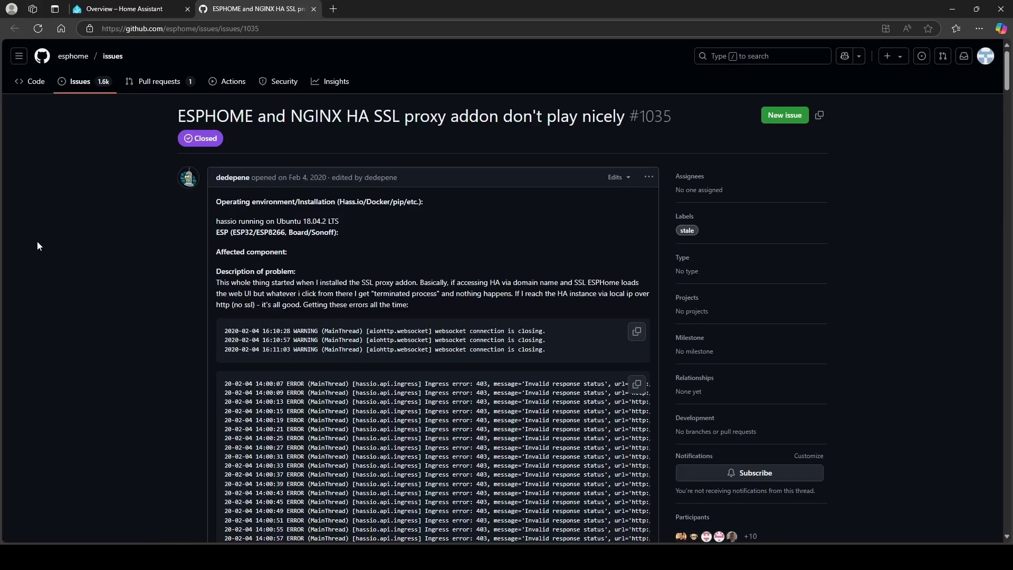
left_click_drag(180, 117, 583, 129)
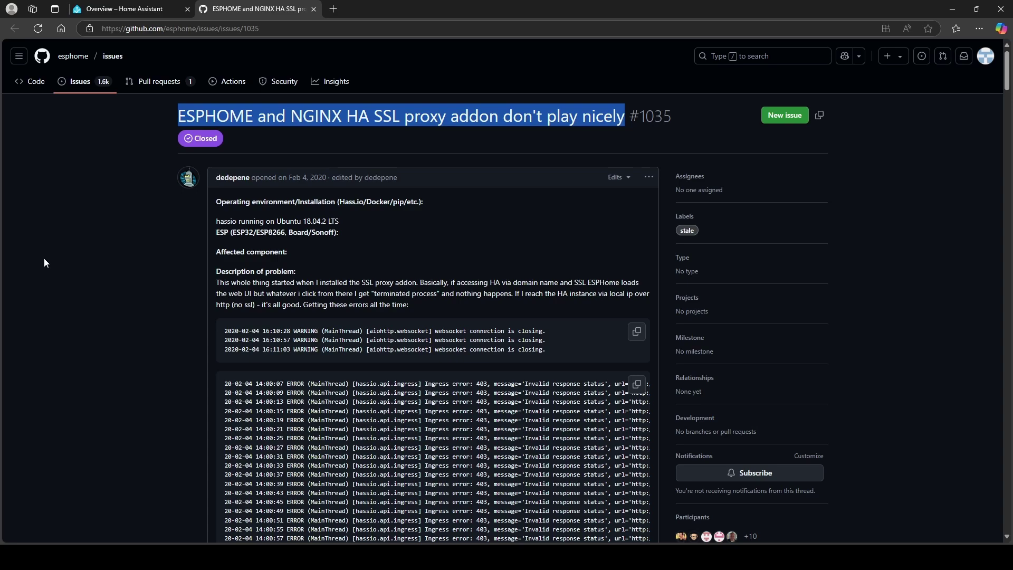
scroll(96, 285, "down", 15)
scroll(96, 280, "down", 20)
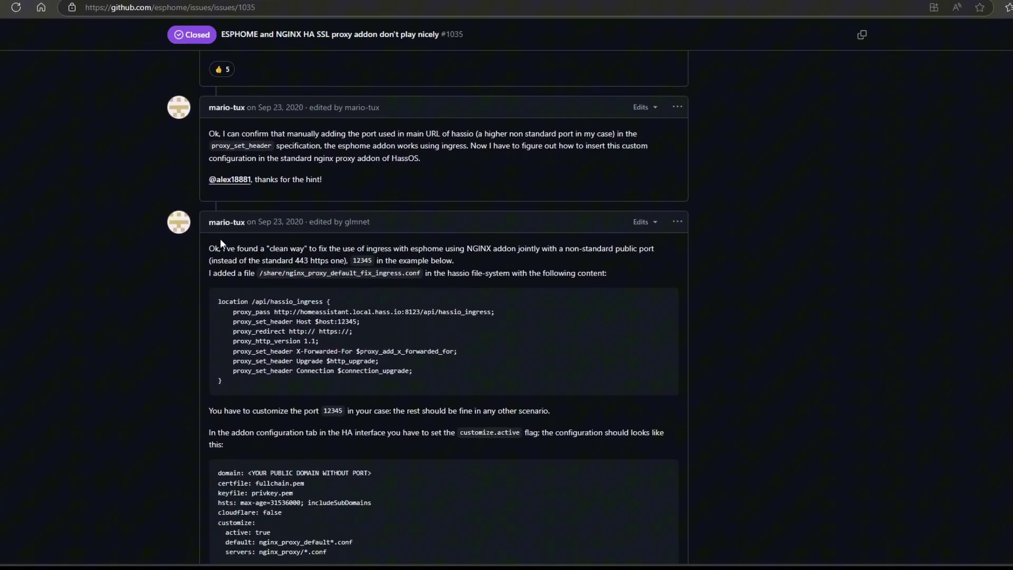
left_click_drag(215, 251, 390, 387)
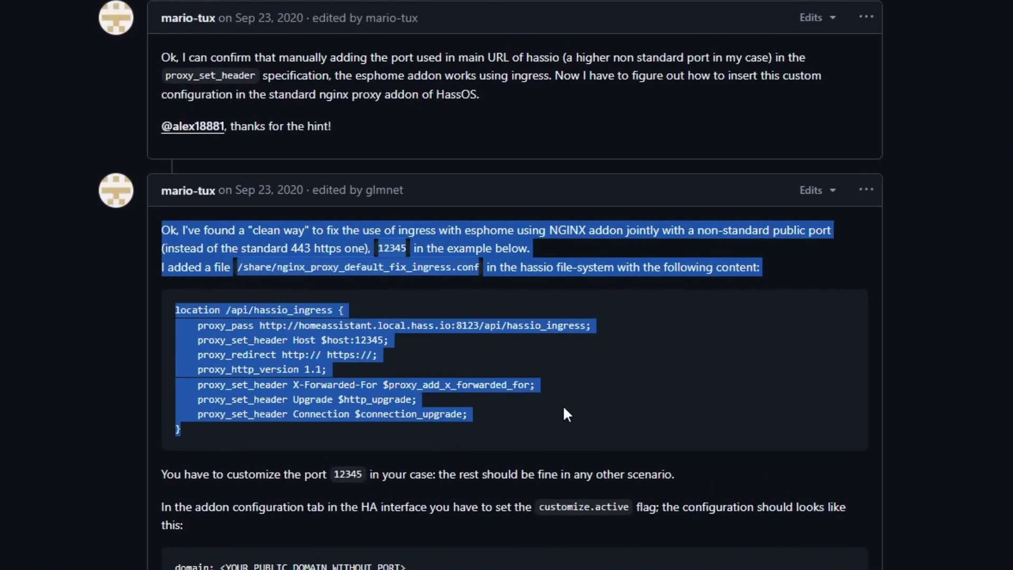
left_click_drag(479, 267, 277, 267)
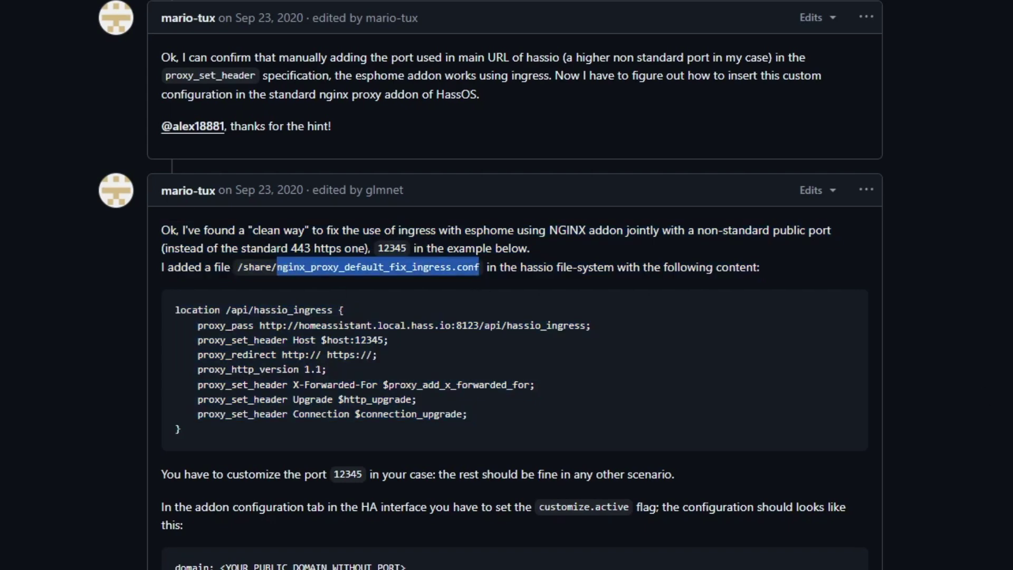
left_click(619, 396)
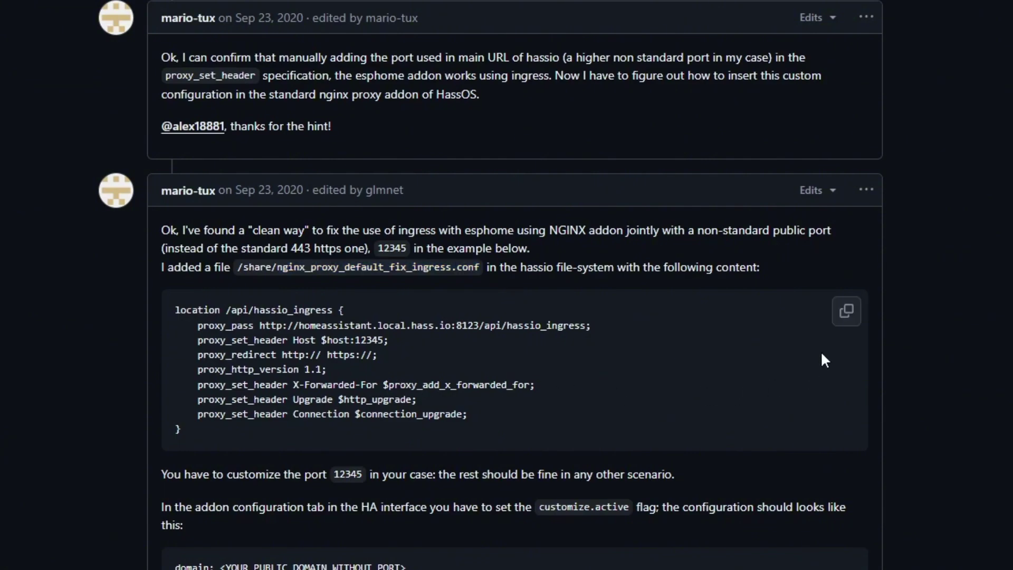
left_click(847, 312)
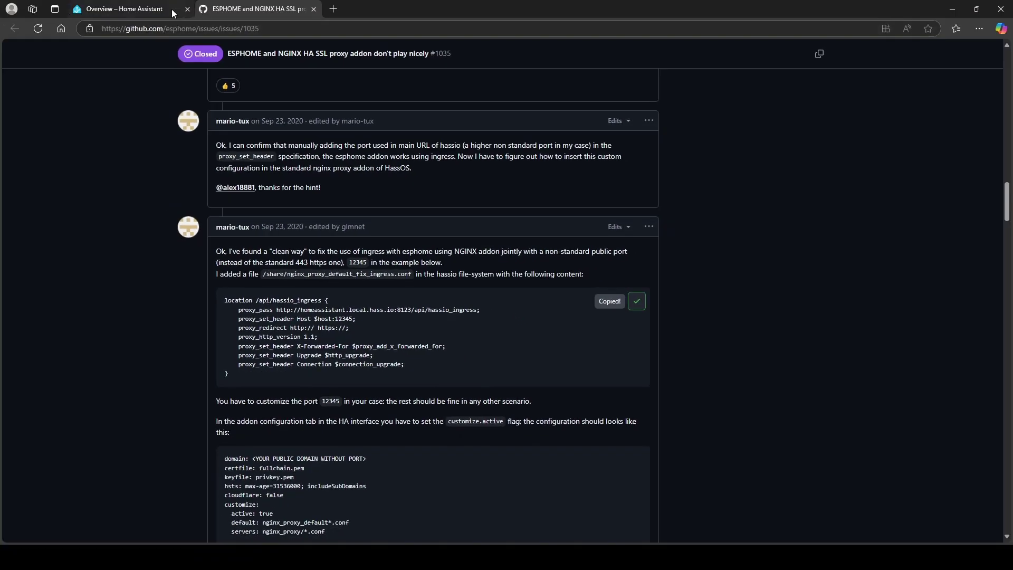
Step: Open the File editor and move its file browser up out of the homeassistant/ folder
left_click(172, 9)
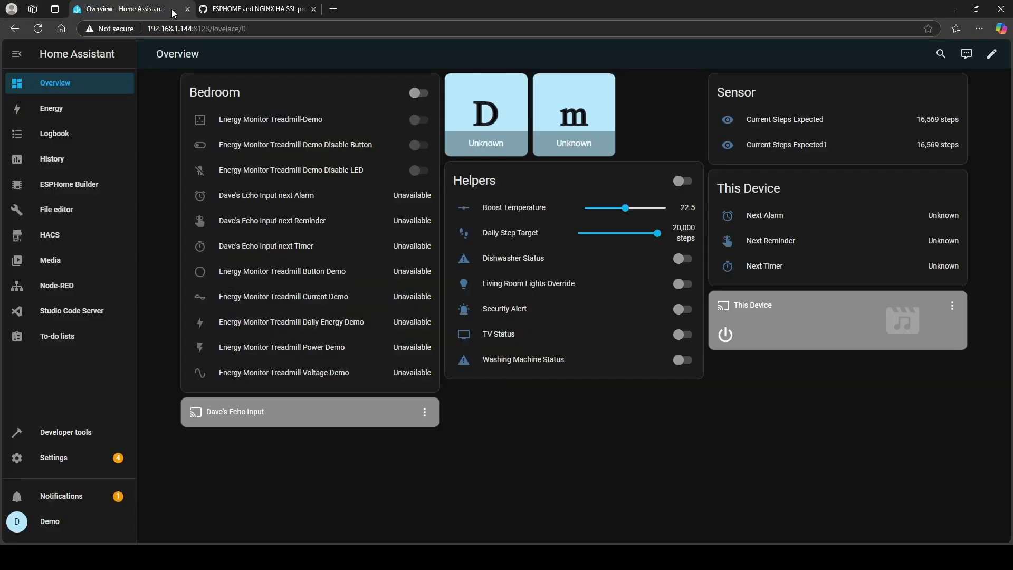
left_click(90, 211)
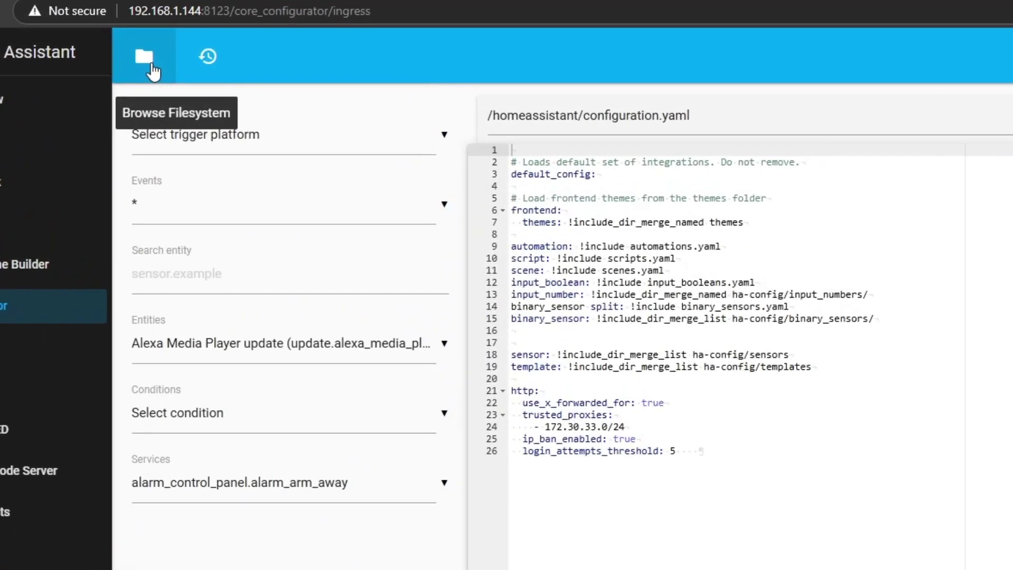
left_click(151, 65)
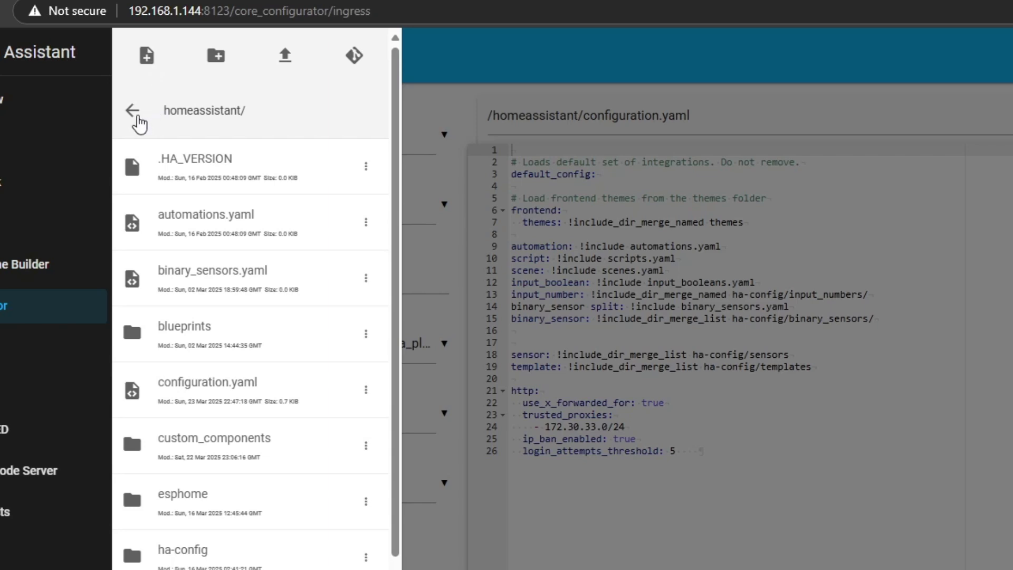
left_click(133, 111)
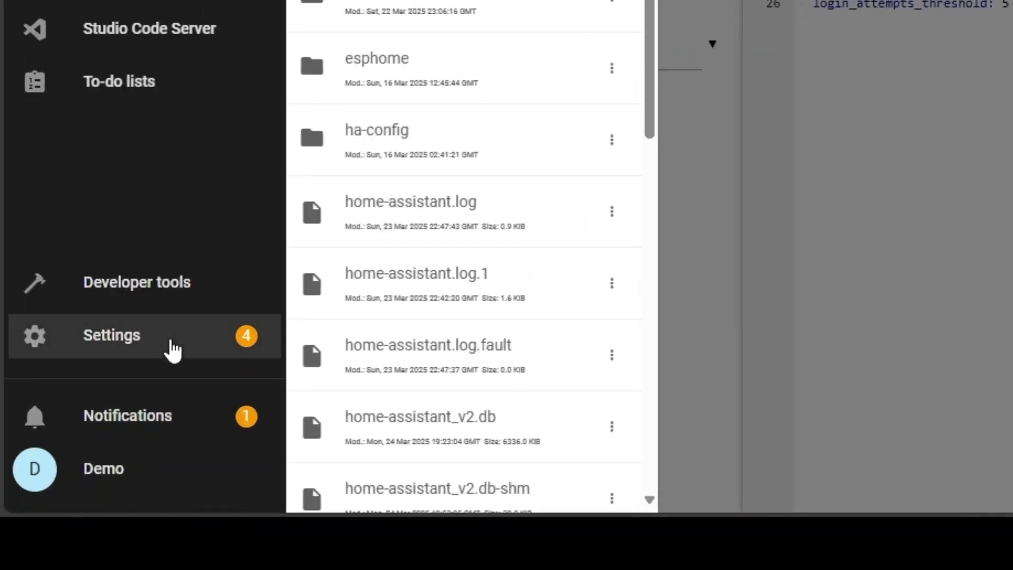
Step: Disable Enforce Basepath in the File editor add-on options, save, and confirm the restart
left_click(173, 351)
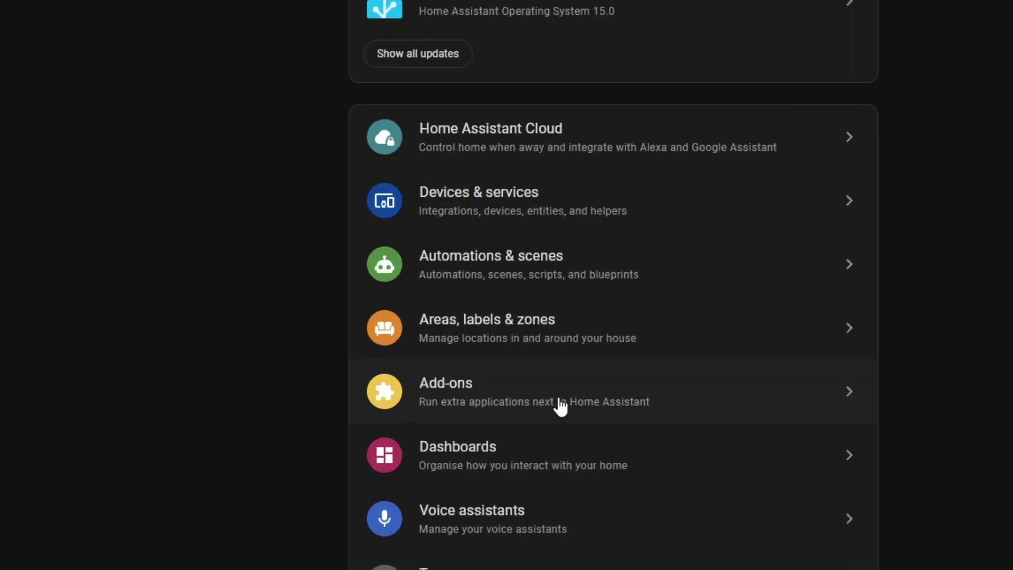
left_click(561, 406)
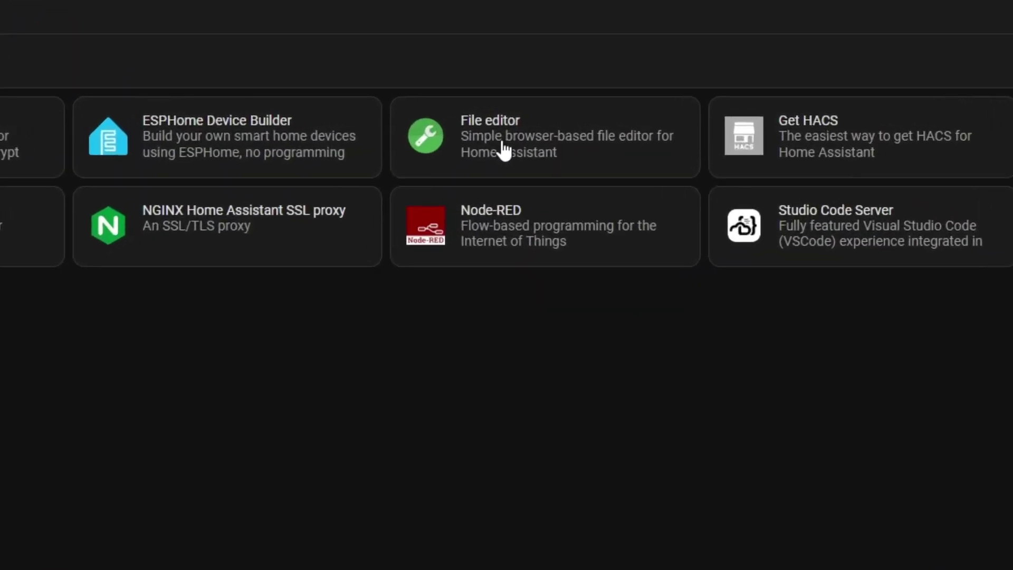
left_click(565, 128)
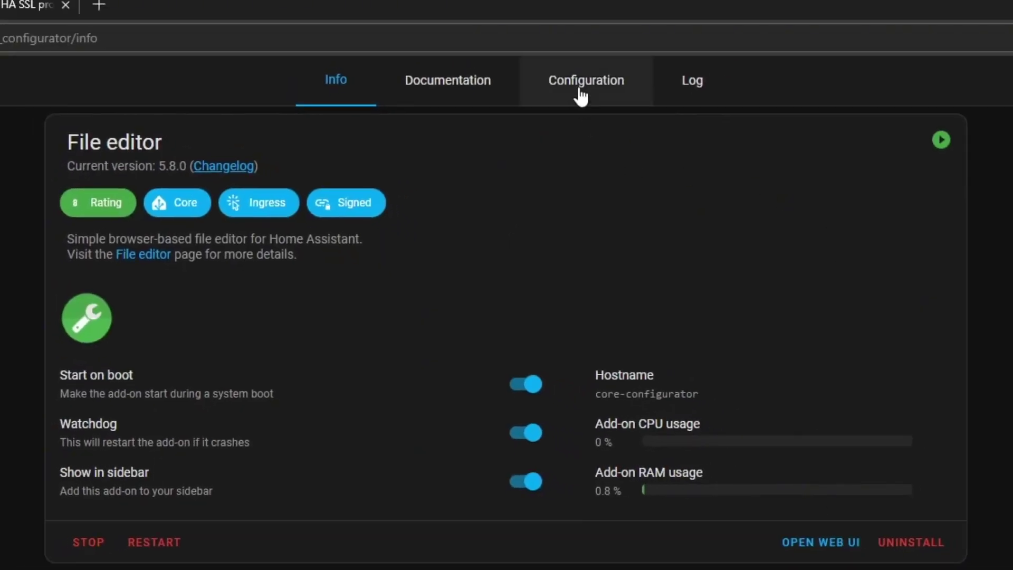
left_click(580, 94)
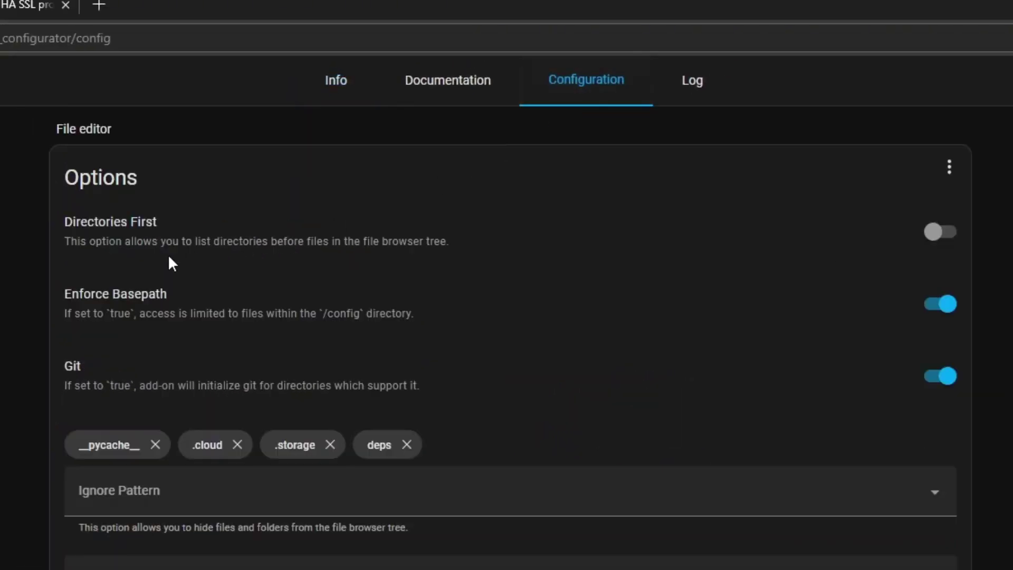
left_click_drag(66, 291, 170, 297)
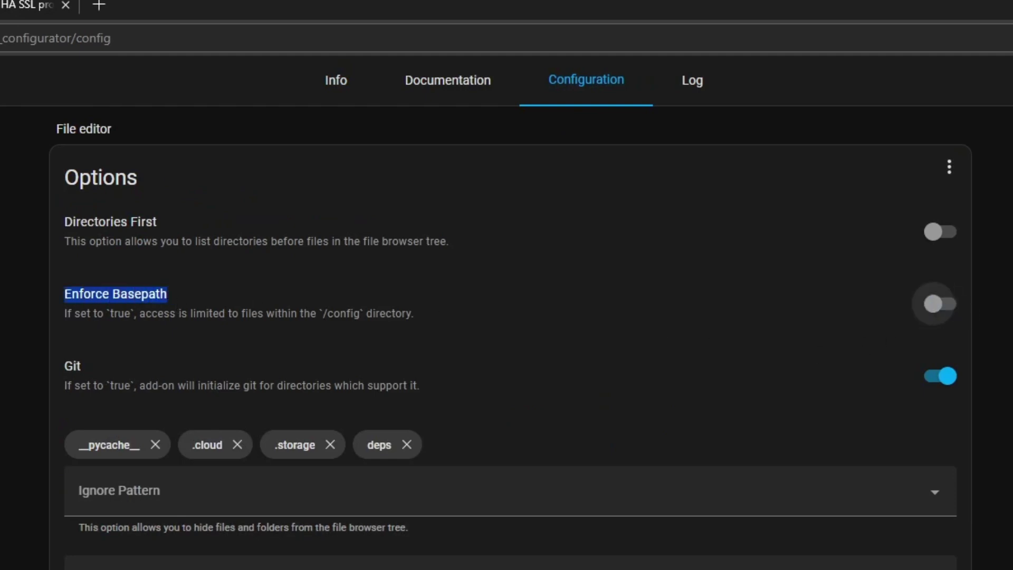
scroll(230, 169, "down", 3)
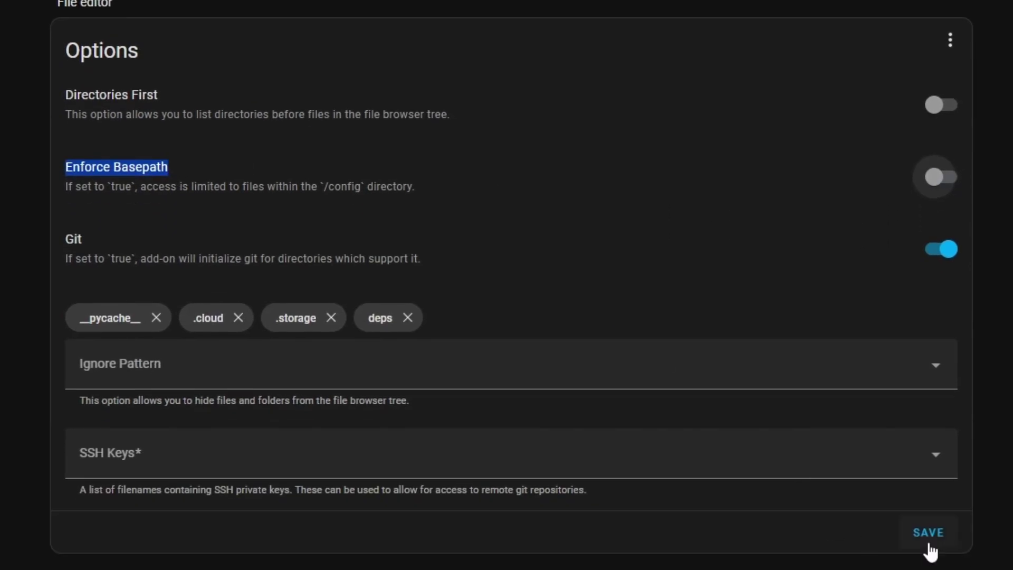
left_click(928, 538)
left_click(659, 403)
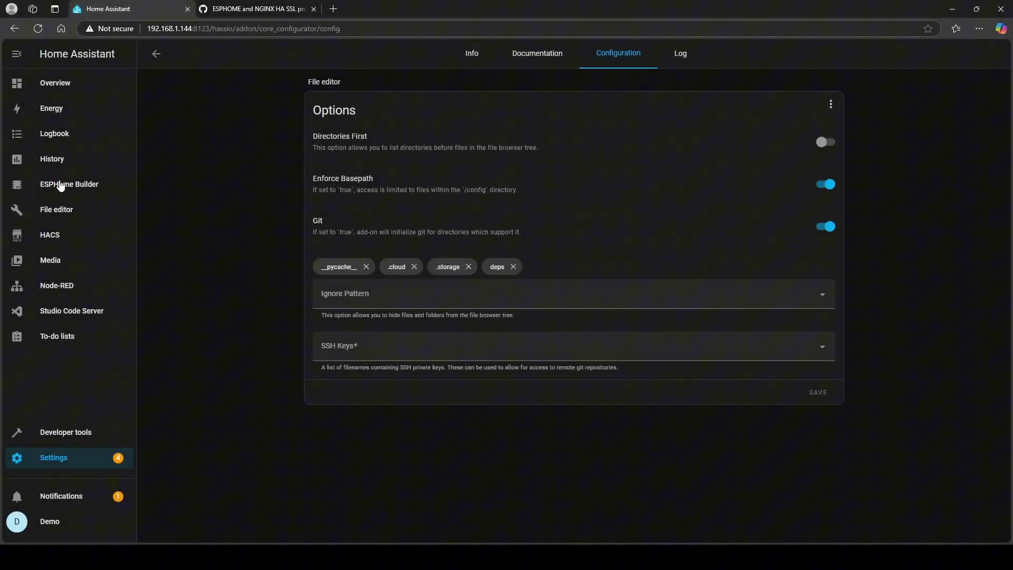
Step: Browse the File editor up to the root folder and open the empty share folder
left_click(83, 209)
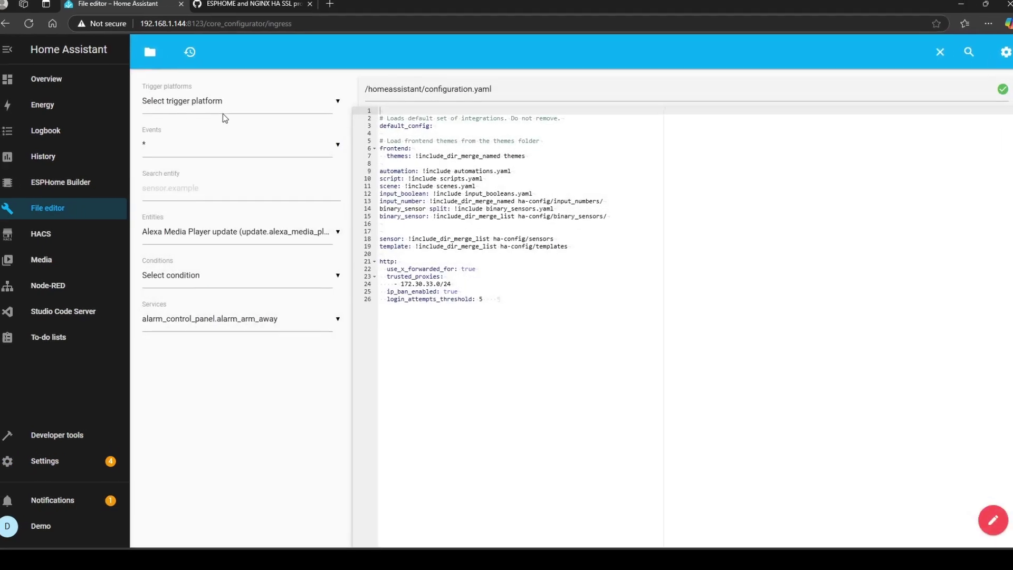
left_click(150, 51)
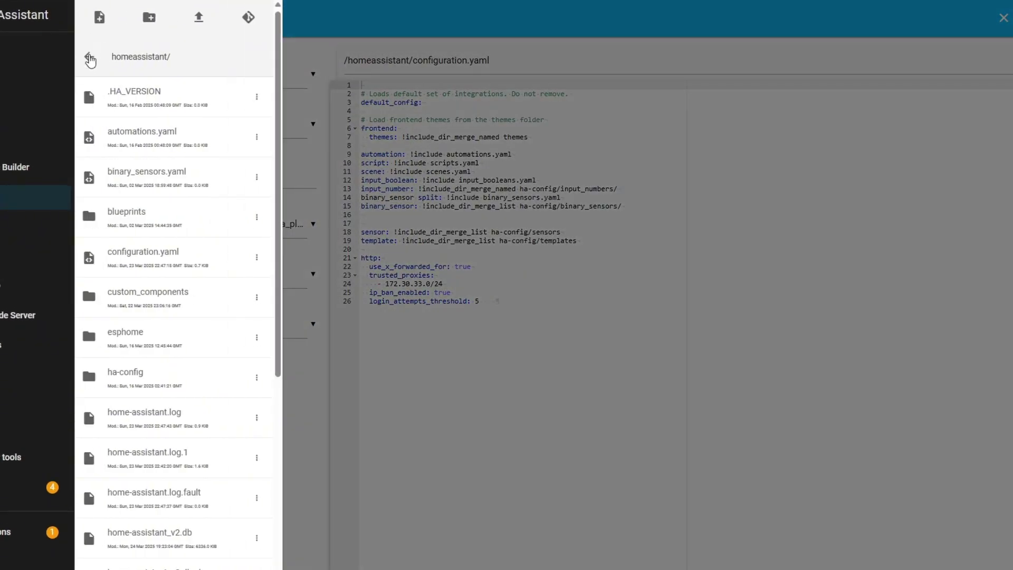
left_click(89, 57)
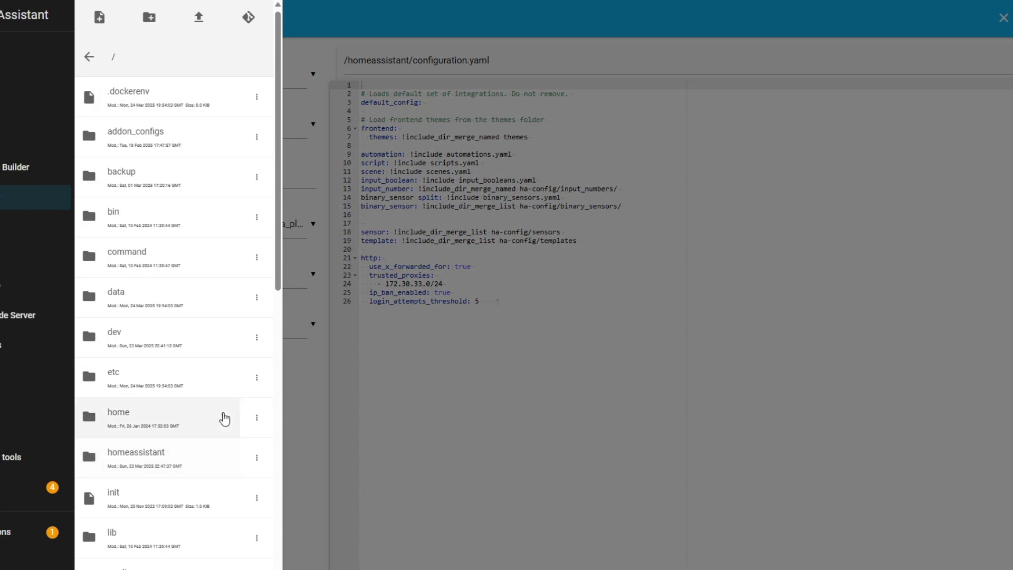
scroll(210, 393, "down", 5)
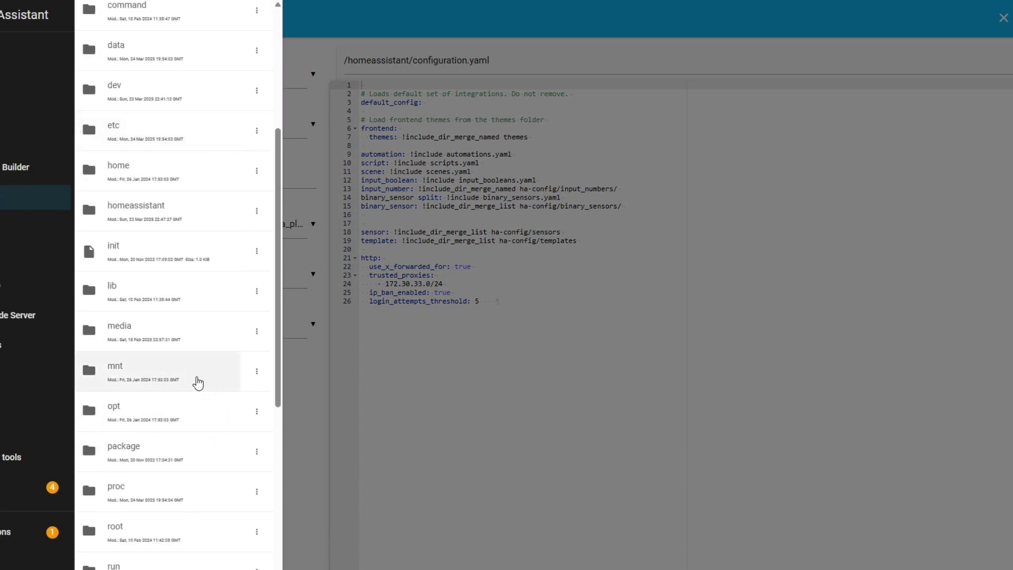
scroll(208, 393, "down", 5)
left_click(121, 409)
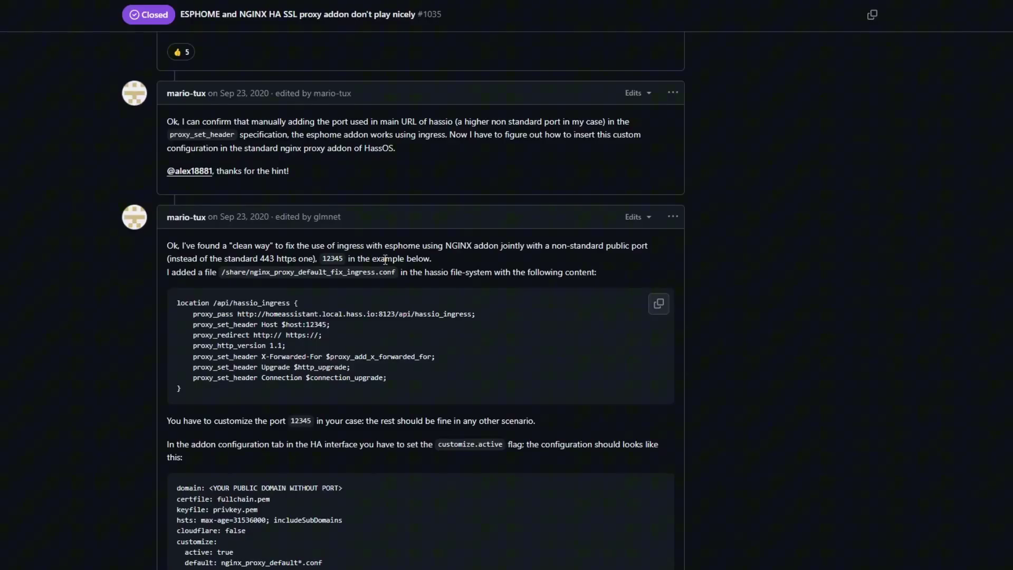
left_click_drag(395, 274, 252, 274)
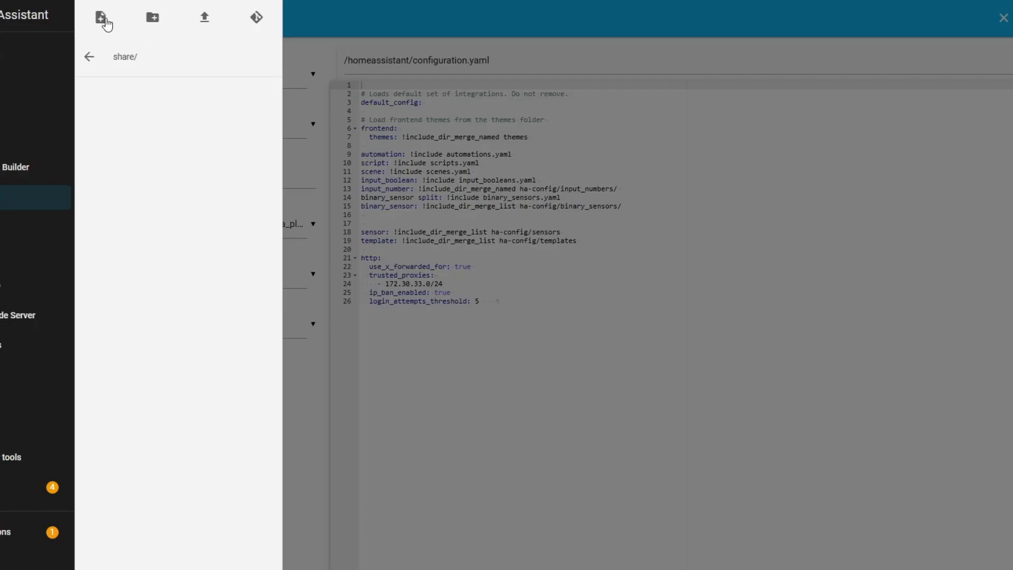
Step: Create a new file named nginx_proxy_default_fix_ingress.conf in the share folder
left_click(105, 24)
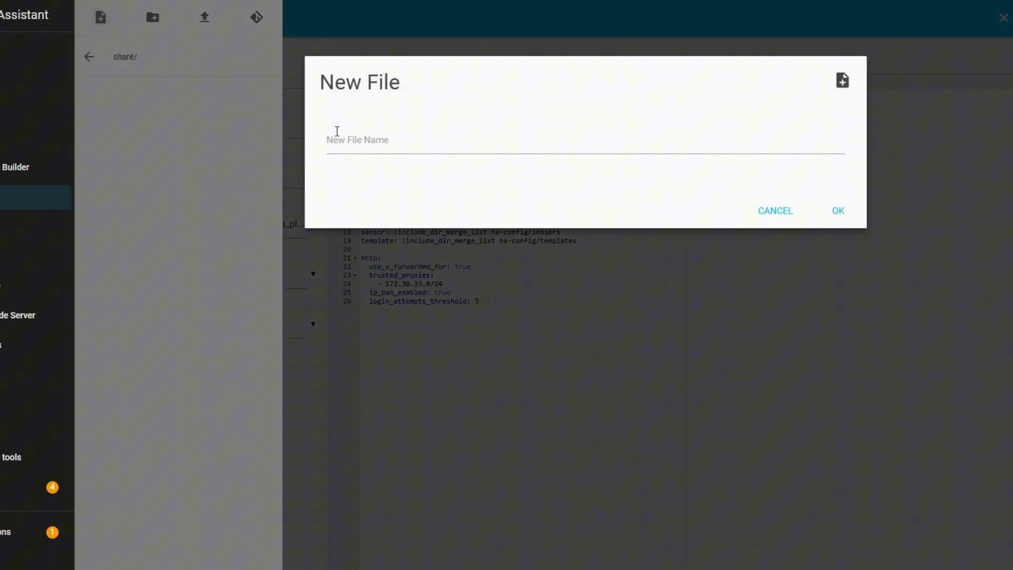
left_click(358, 140)
key("ctrl+v")
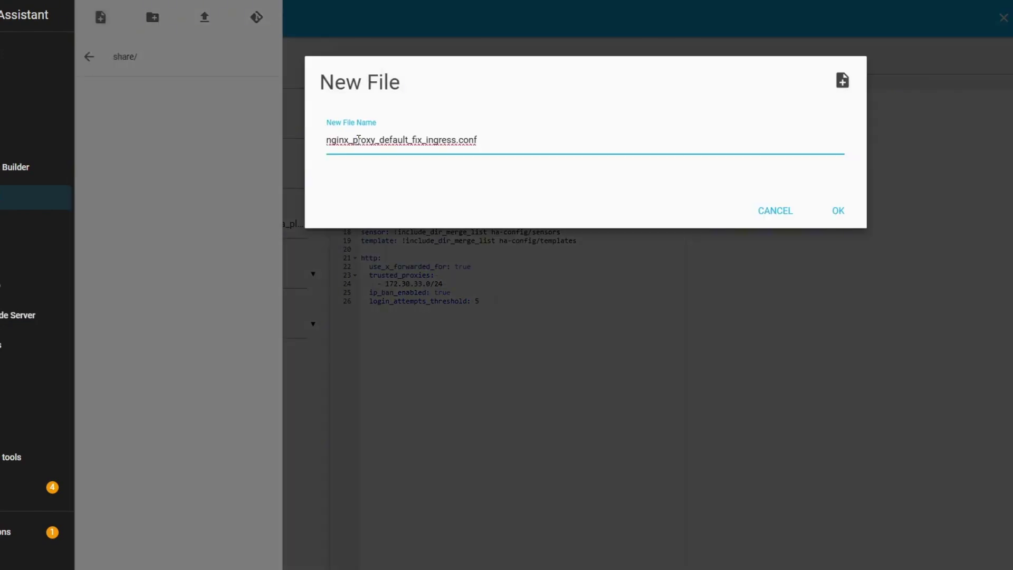
left_click(840, 215)
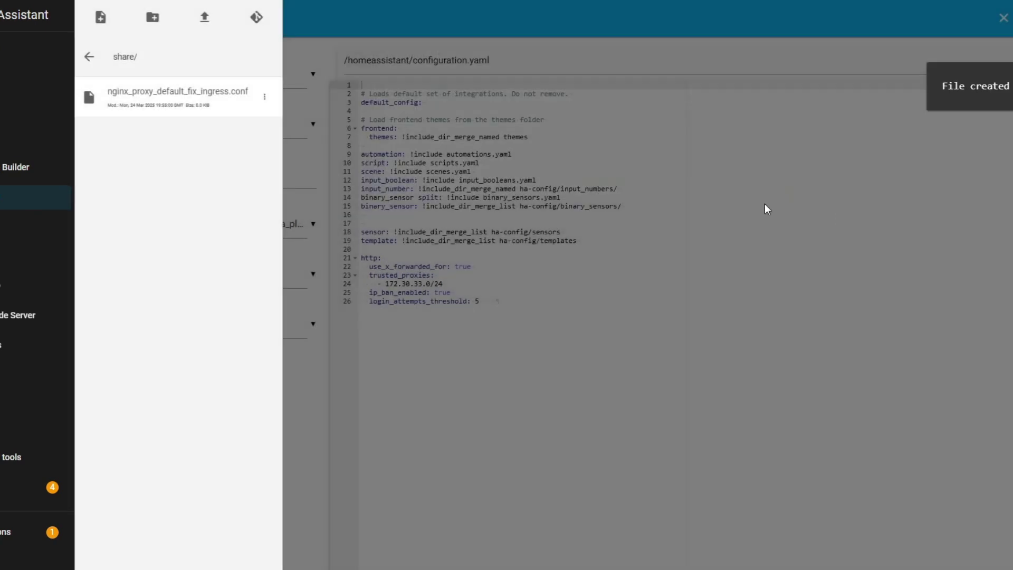
Step: Fill the new file with the location /api/hassio_ingress block copied from the GitHub issue
left_click(192, 95)
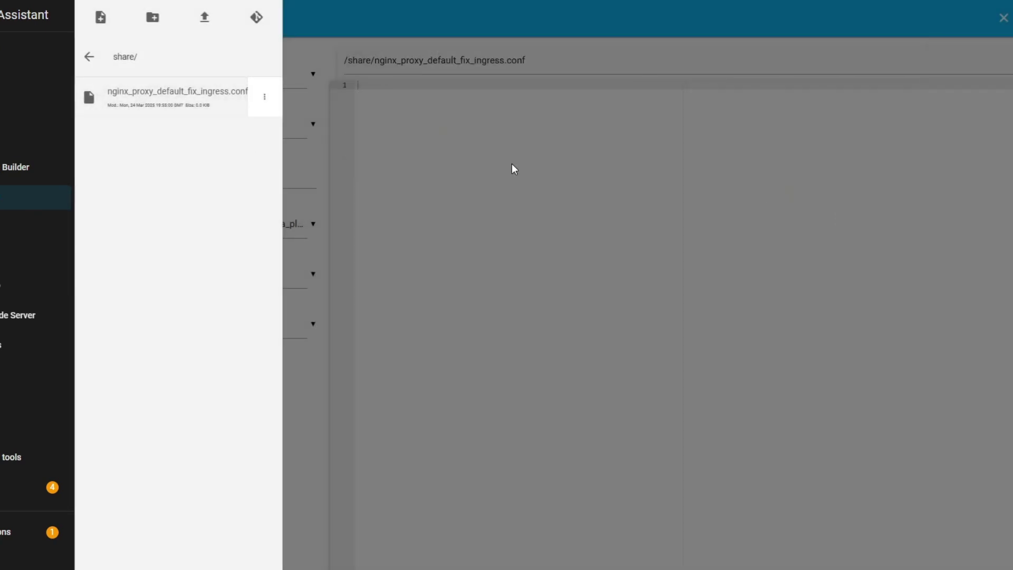
key("ctrl+Tab")
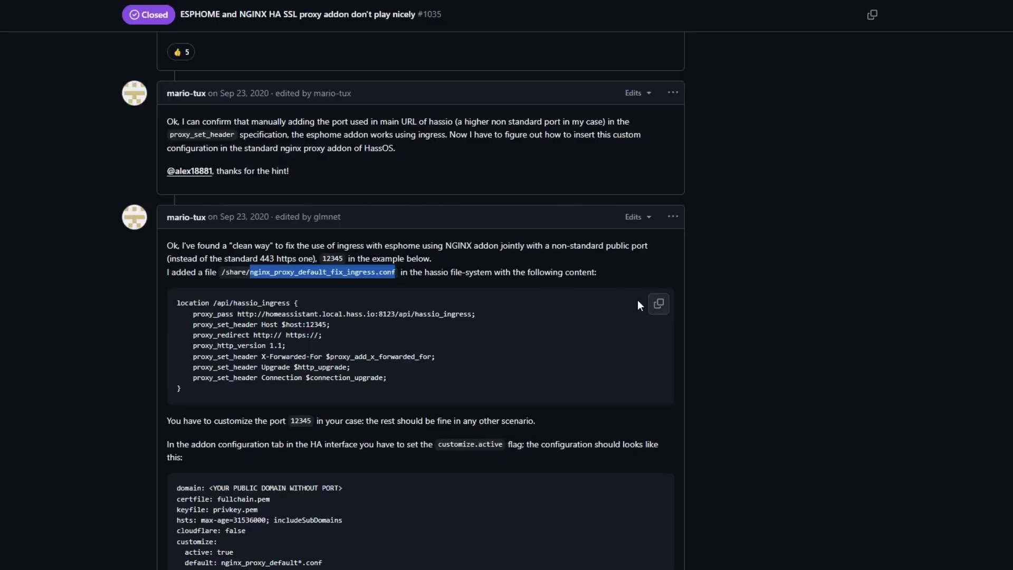
left_click(659, 304)
key("ctrl+shift+Tab")
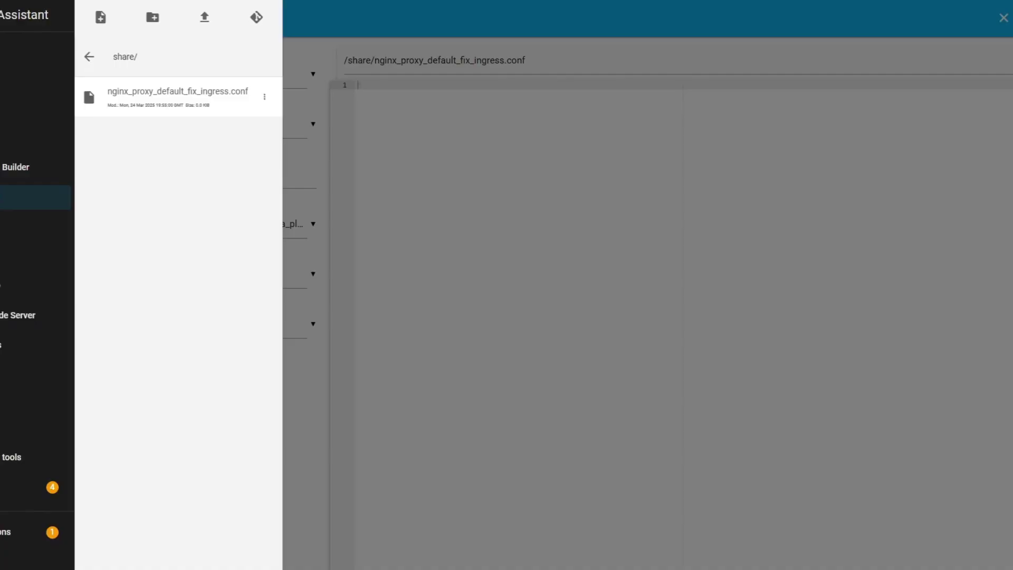
left_click(461, 171)
key("ctrl+v")
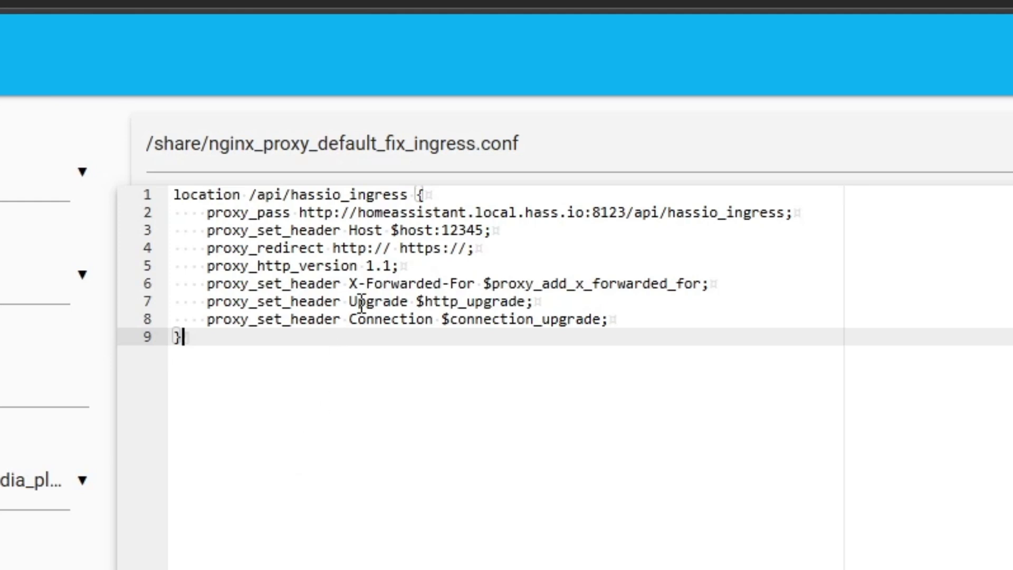
Step: Replace port 12345 with 8123 on line 3's proxy_set_header Host line, then save the fix file
left_click_drag(485, 232, 442, 232)
left_click(436, 529)
left_click(484, 230)
left_click_drag(484, 230, 448, 233)
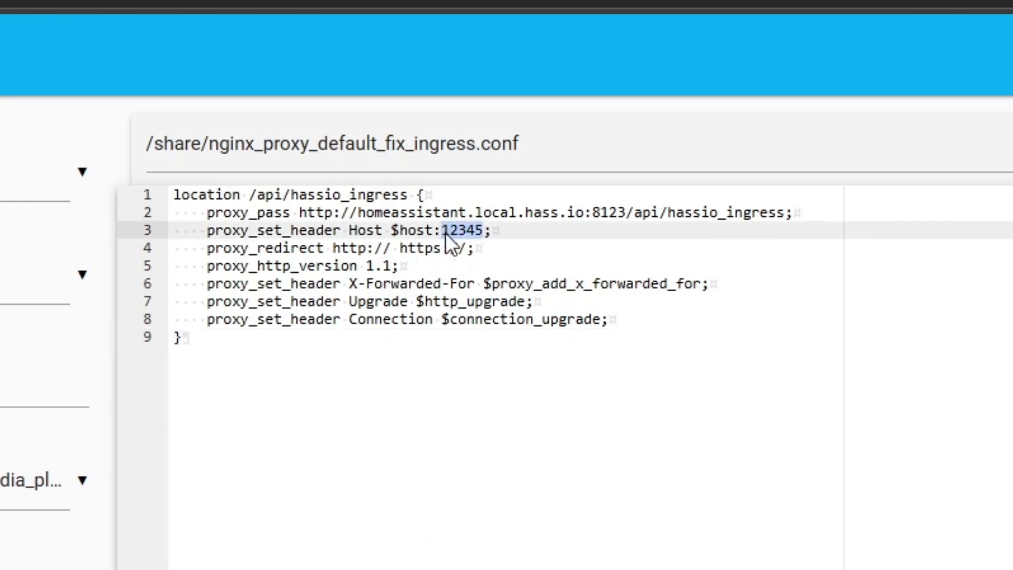
type("8123")
left_click(527, 504)
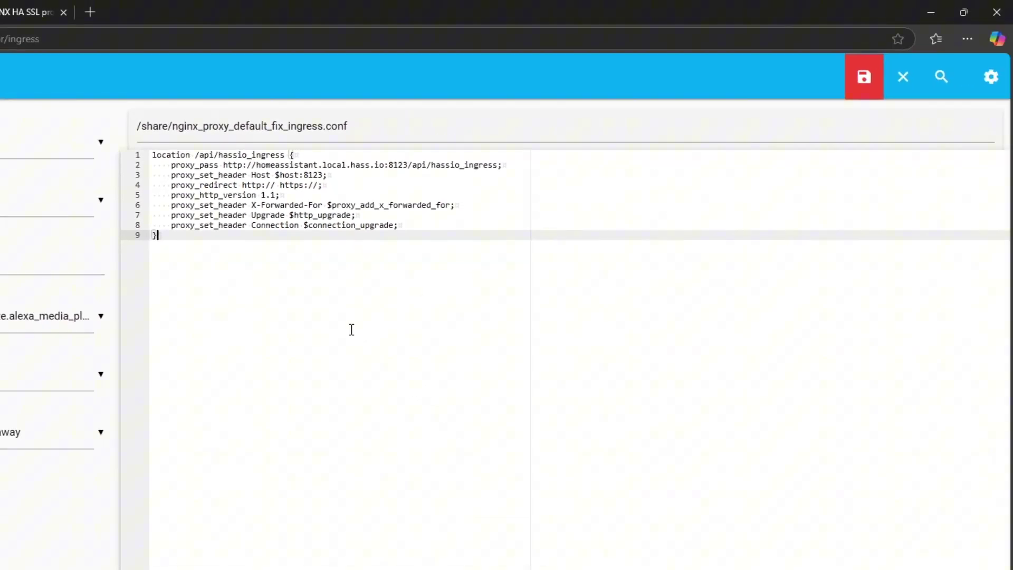
left_click(863, 77)
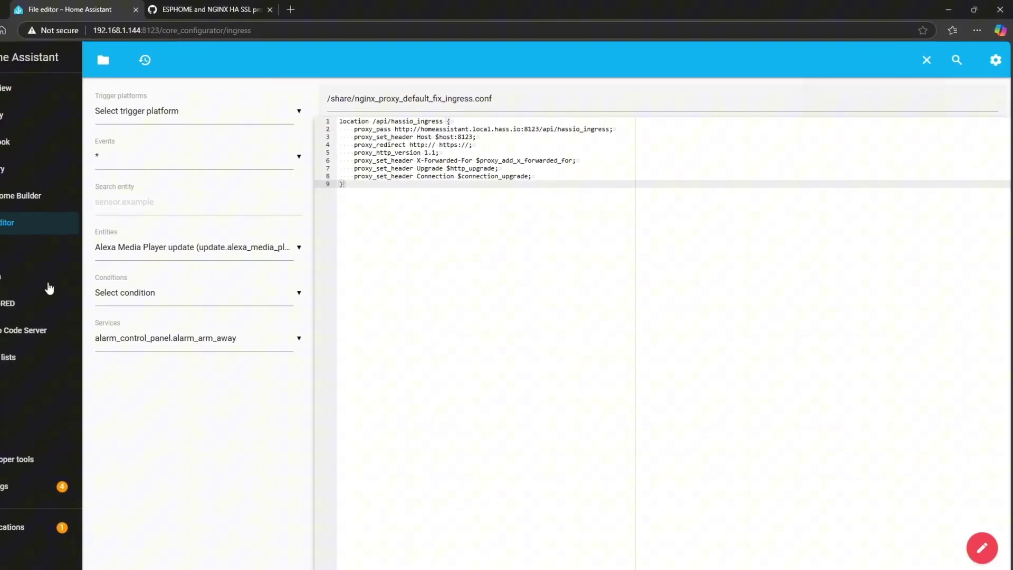
Step: Check the configuration under Developer tools > YAML and request a full Home Assistant restart
left_click(100, 434)
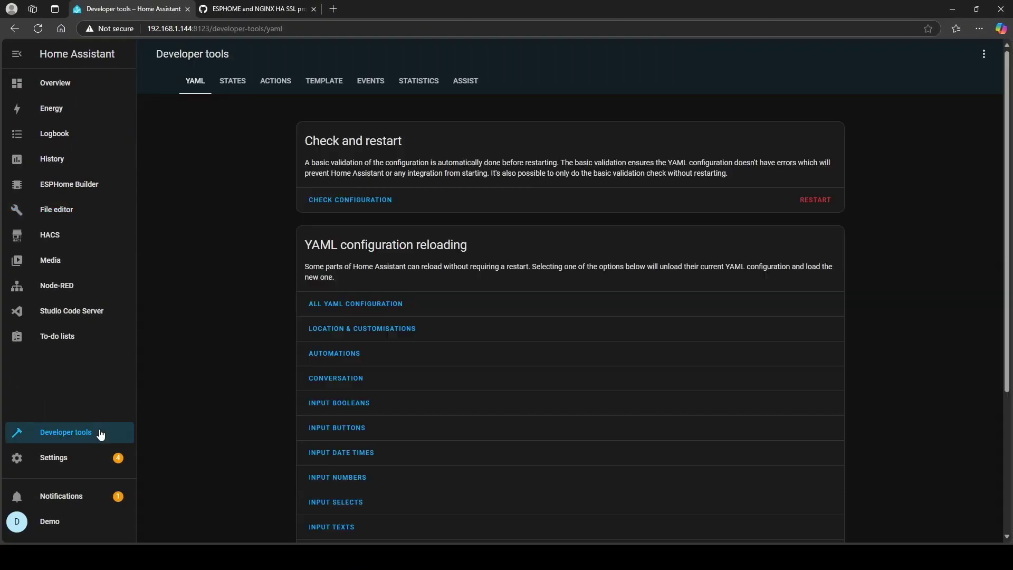
left_click(333, 198)
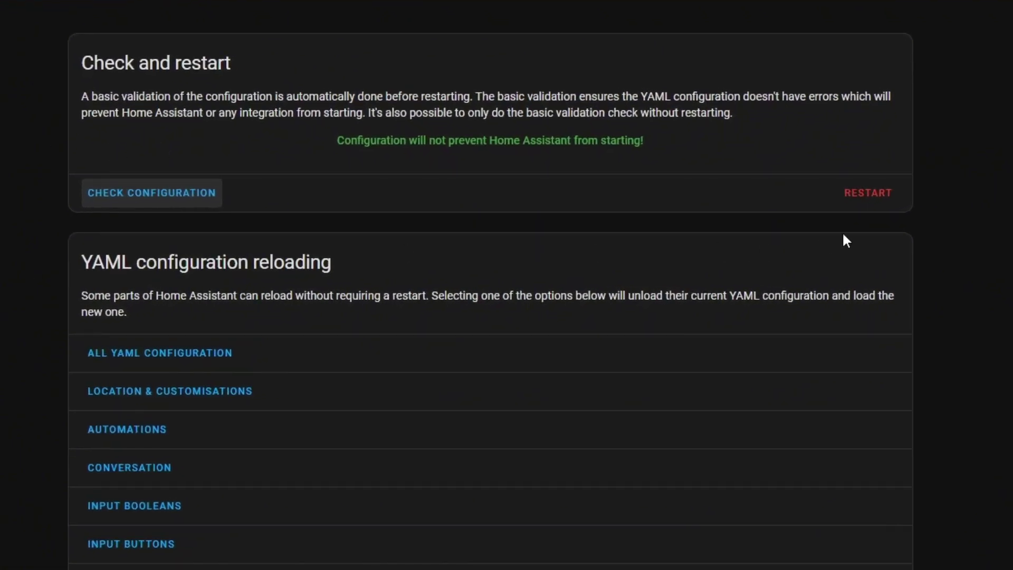
left_click(868, 194)
left_click(486, 305)
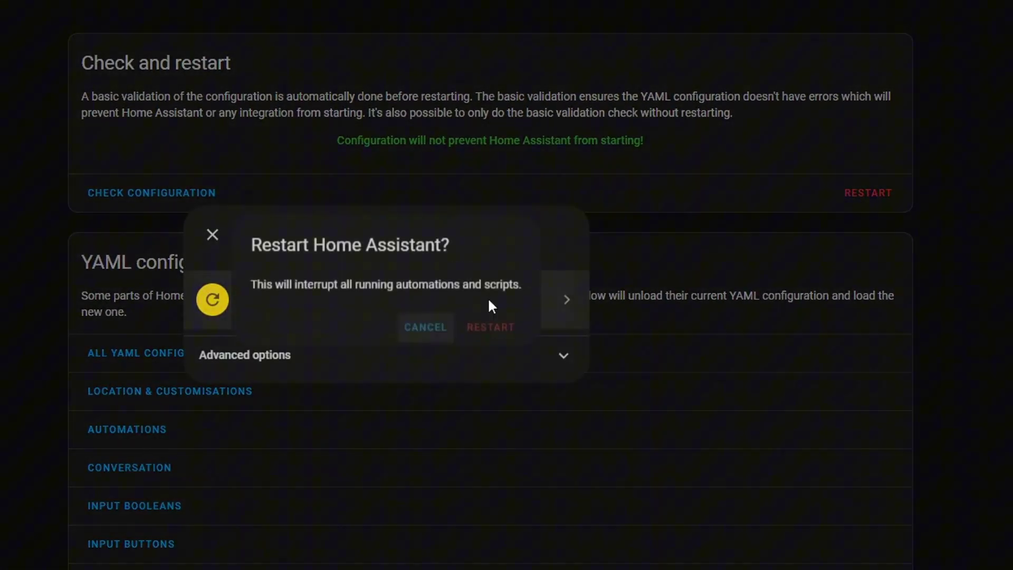